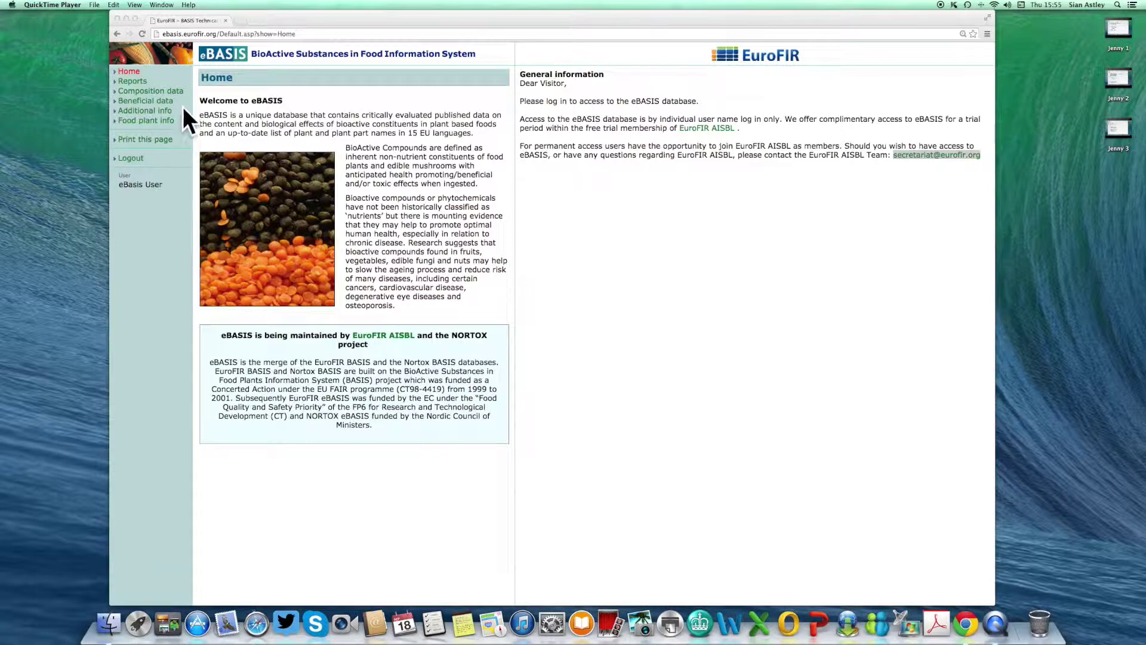
Start a composition data search with Apple as the food plant criterion, viewing the plant details for Apple
left_click(152, 92)
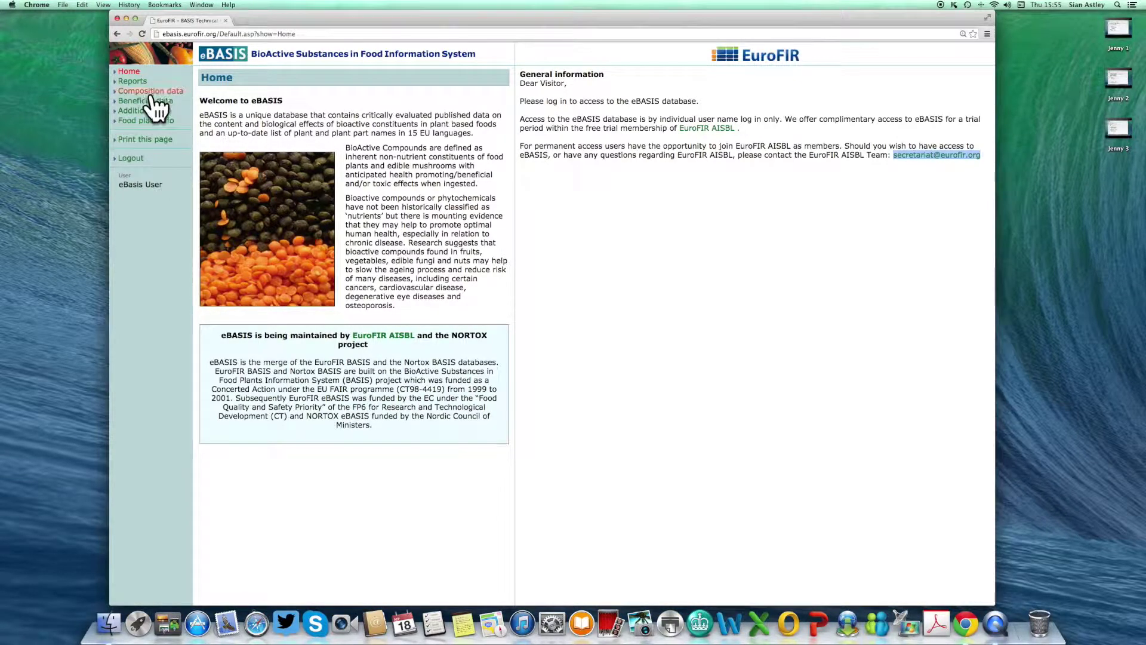
left_click(151, 95)
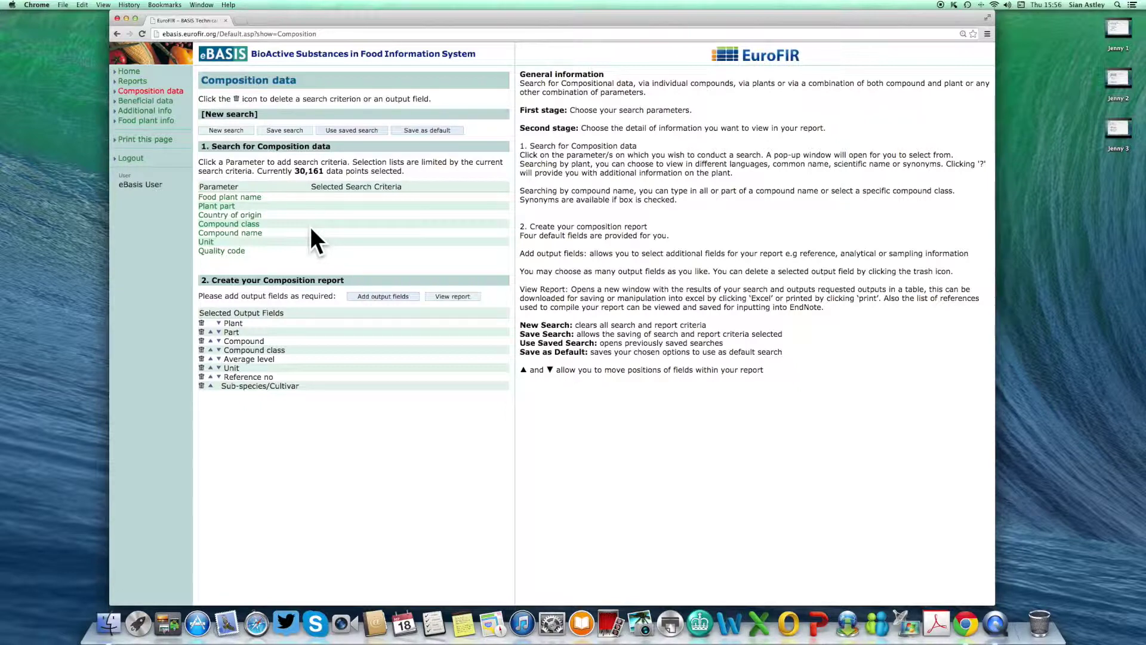
left_click(243, 198)
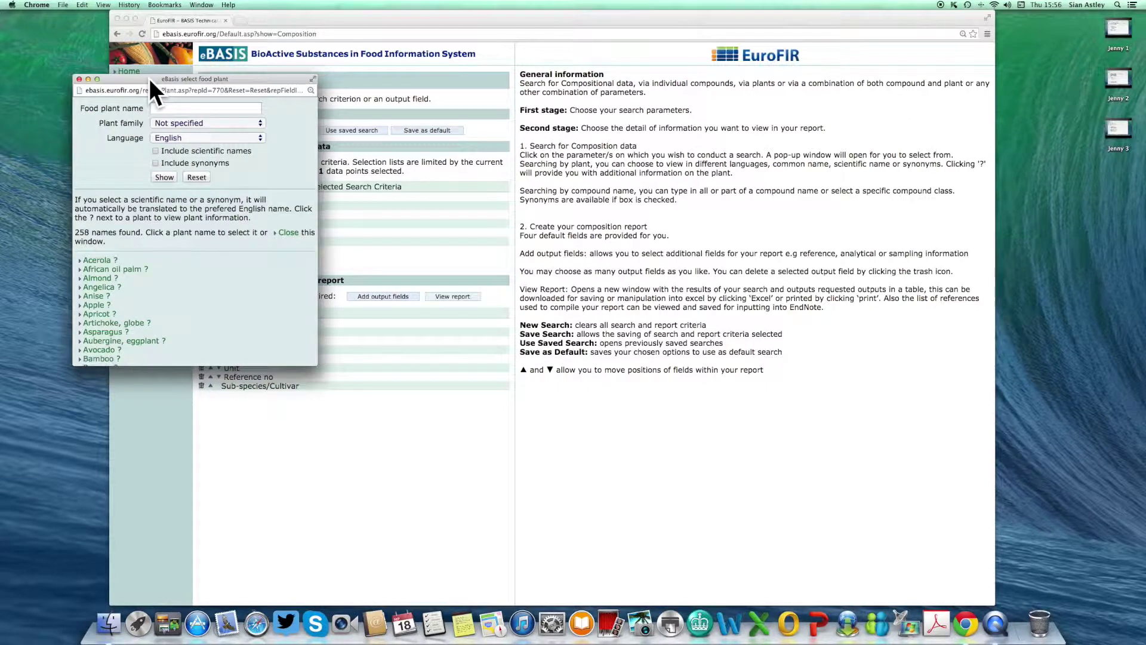
left_click(108, 305)
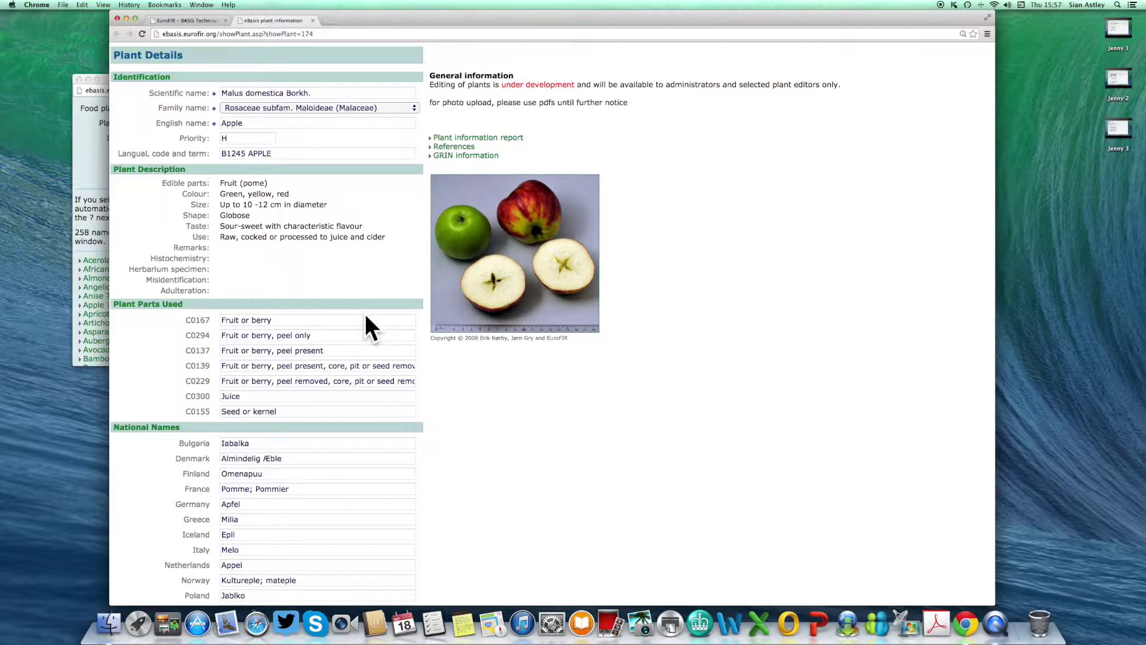
scroll(626, 304, "down", 5)
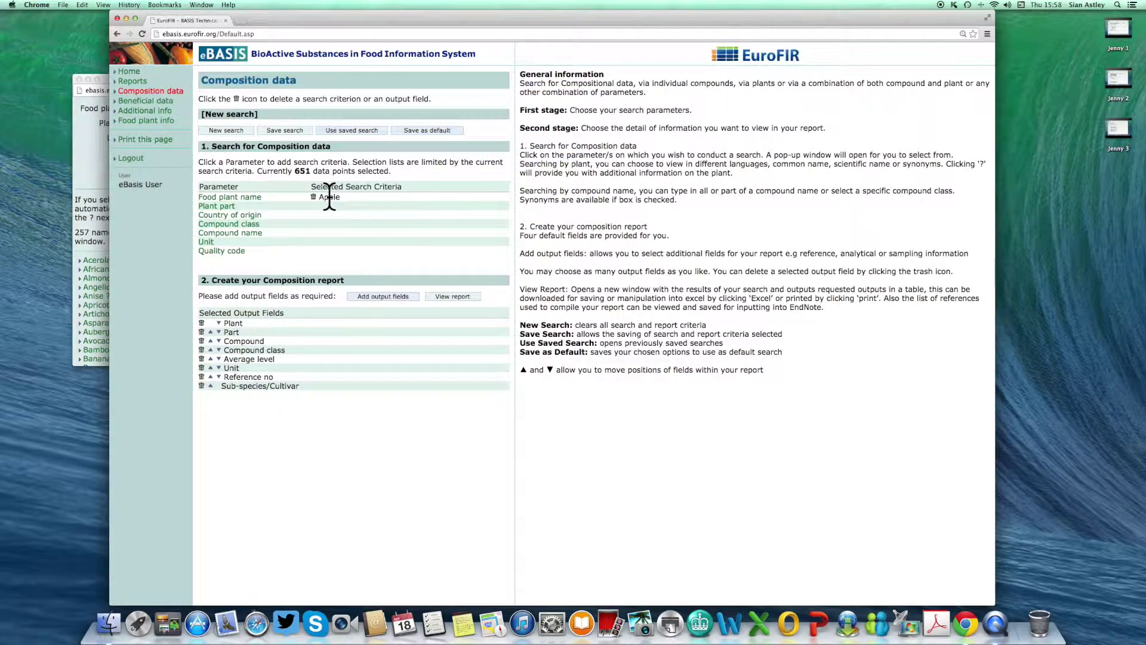
Look at the compound names selectable for the Apple search without adding one as a criterion
left_click(241, 232)
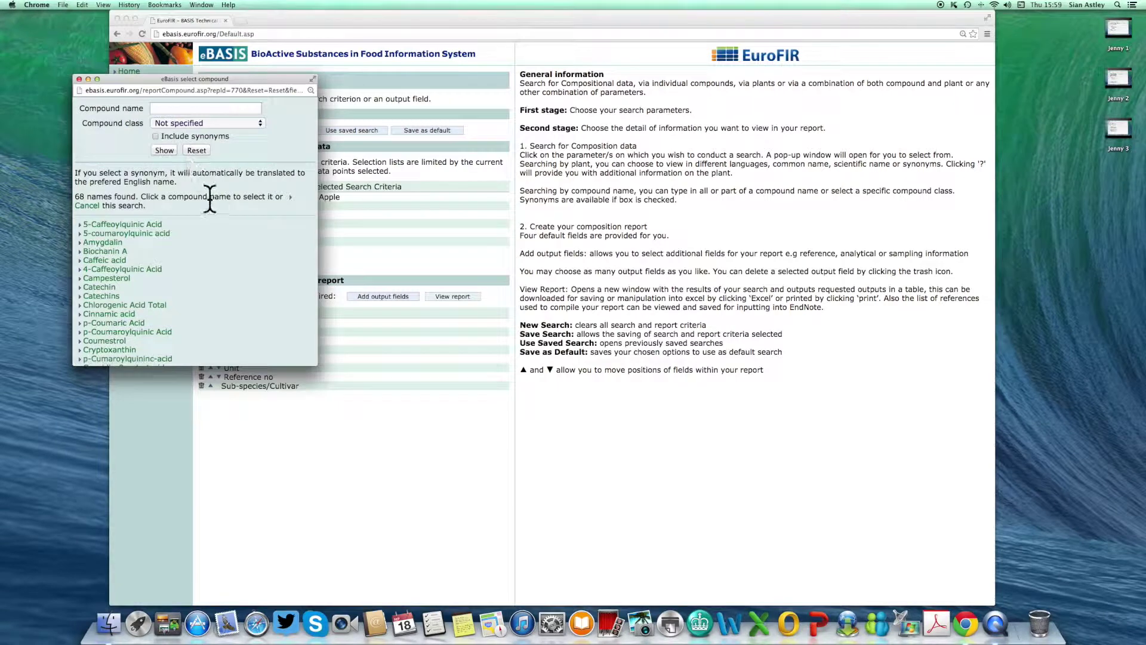
left_click(79, 80)
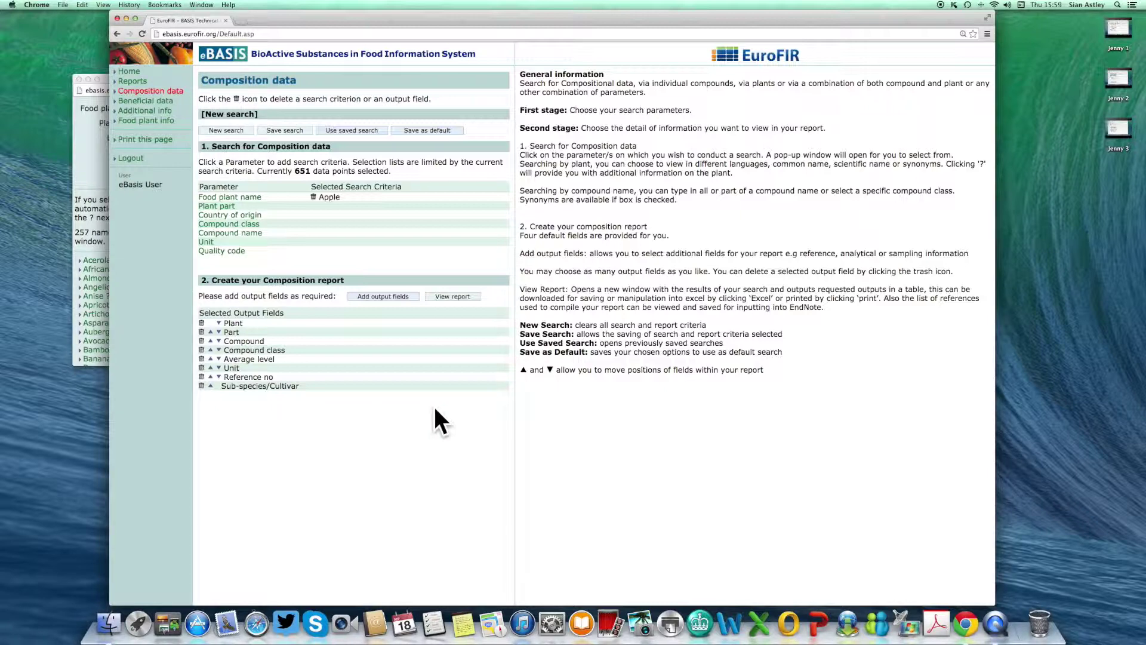
Examine the additional output fields available for the composition report, from bibliographic reference to quality assessment
left_click(400, 298)
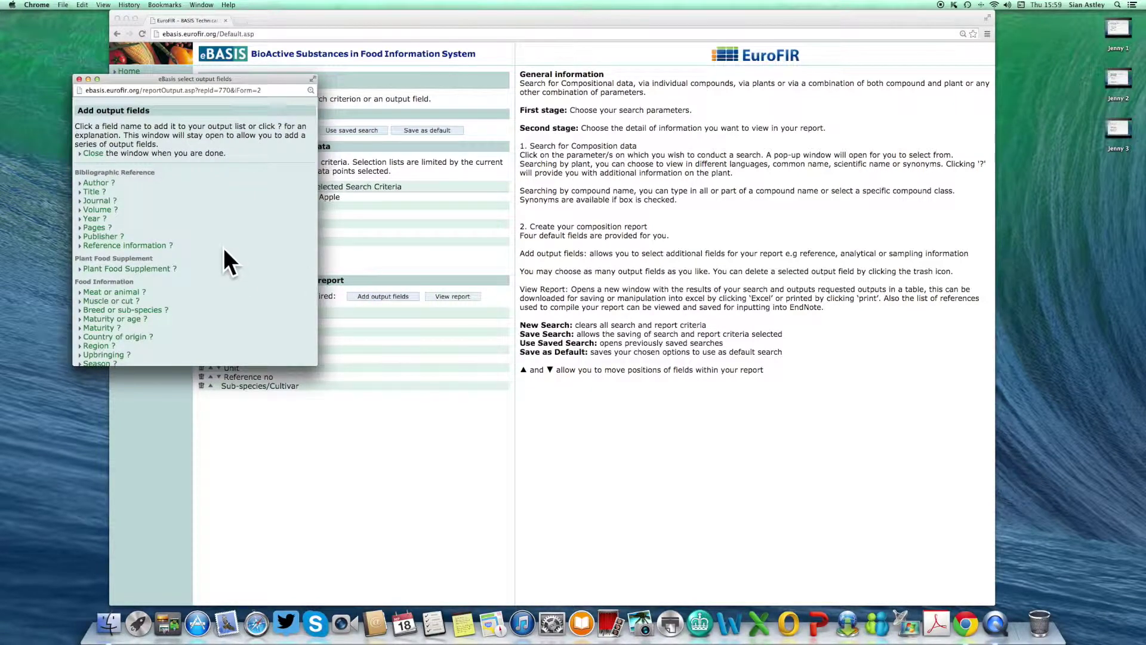
scroll(223, 247, "down", 3)
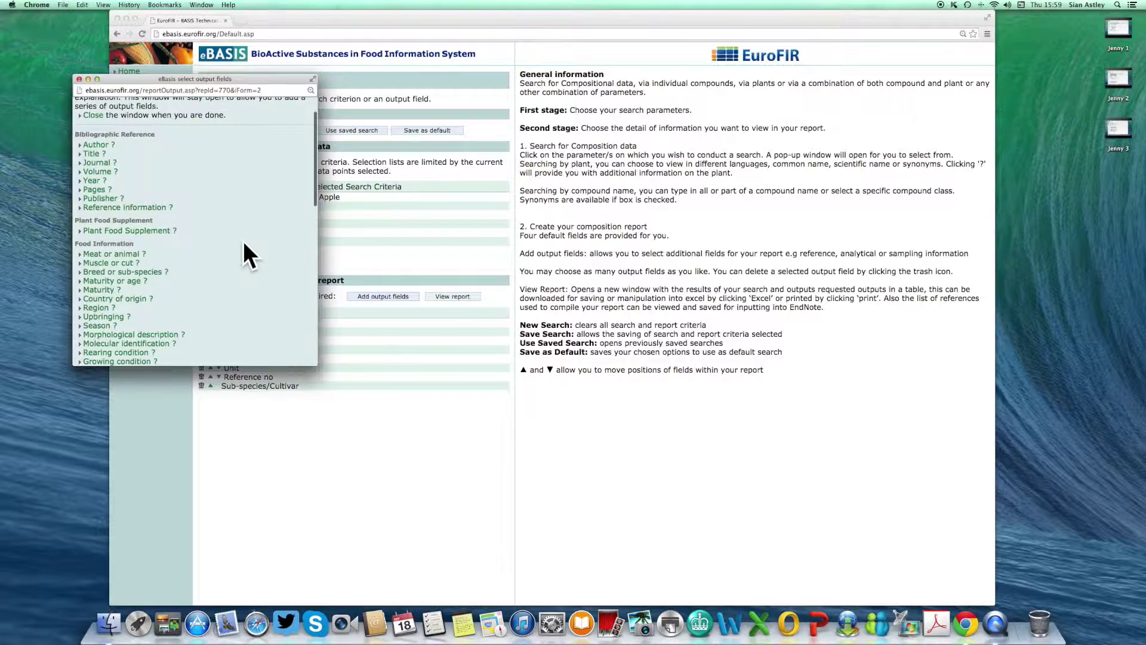
scroll(244, 245, "down", 10)
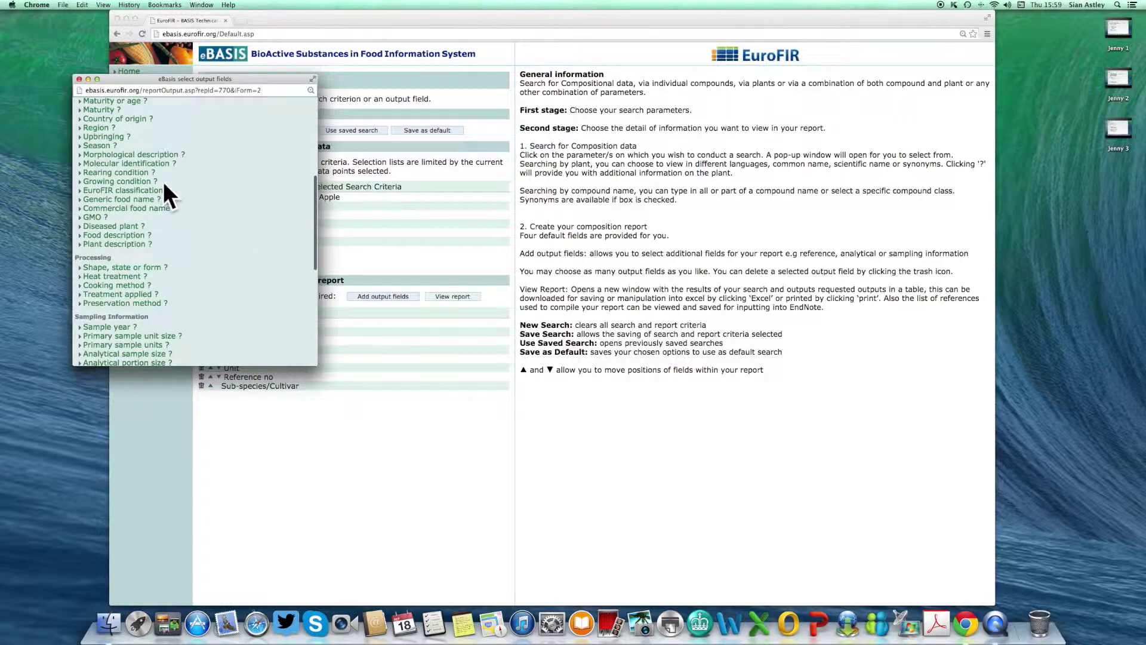
left_click(170, 208)
scroll(210, 245, "down", 3)
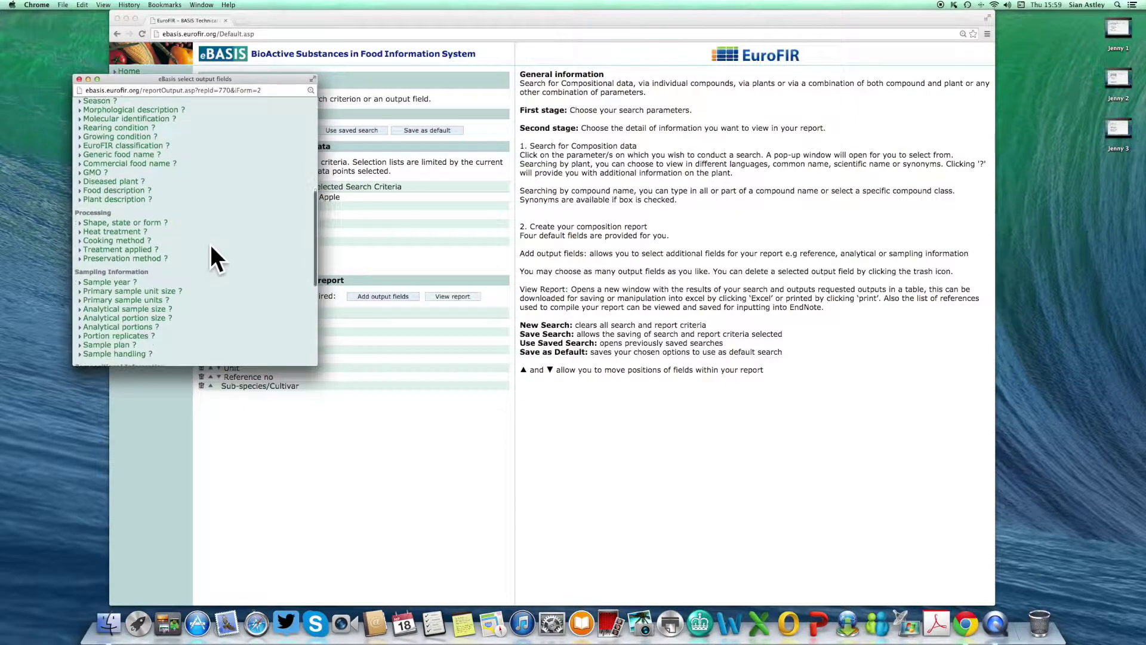
scroll(210, 245, "down", 2)
scroll(210, 245, "down", 3)
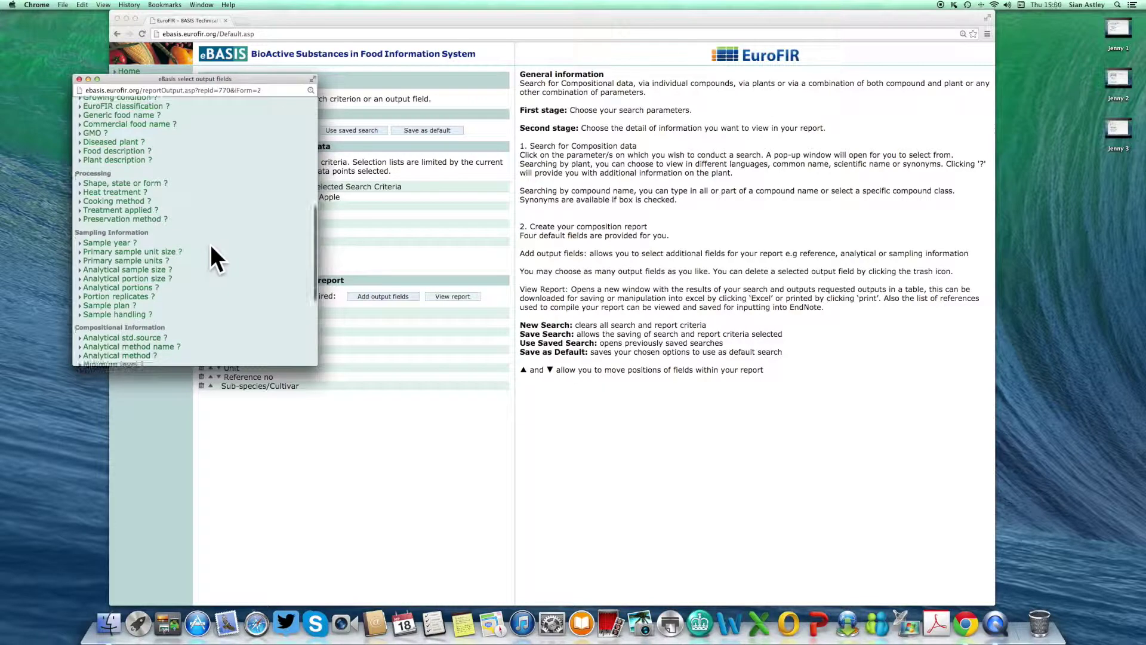
scroll(210, 245, "down", 1)
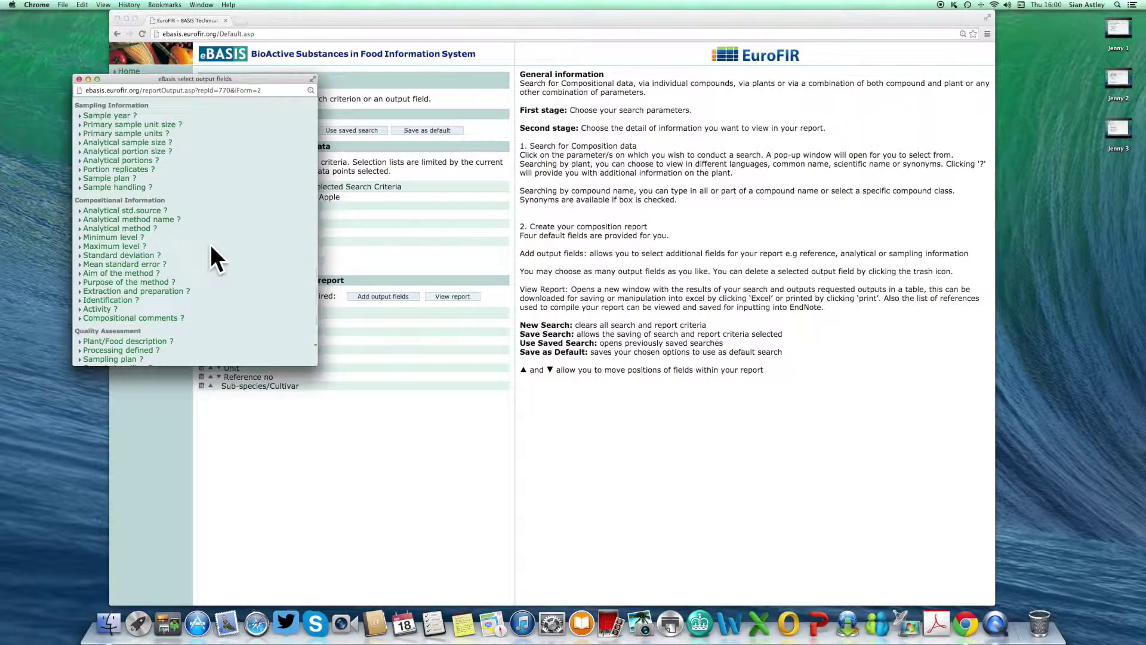
scroll(243, 253, "down", 3)
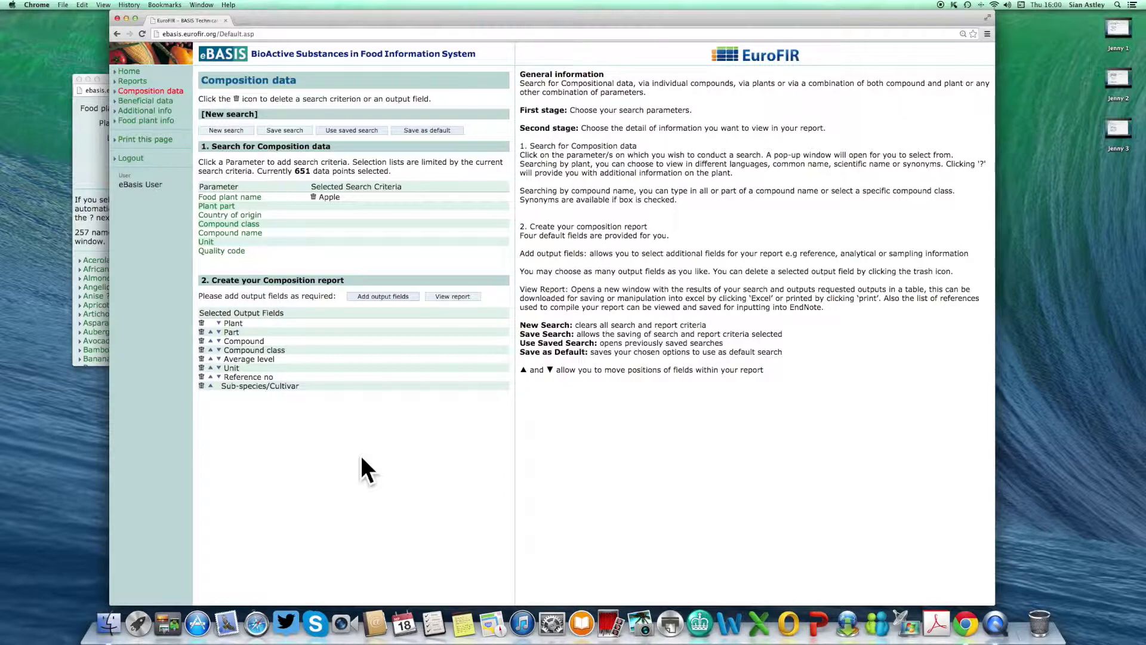
Generate the composition report for Apple and view its EndNote reference list, returning to the report
left_click(450, 296)
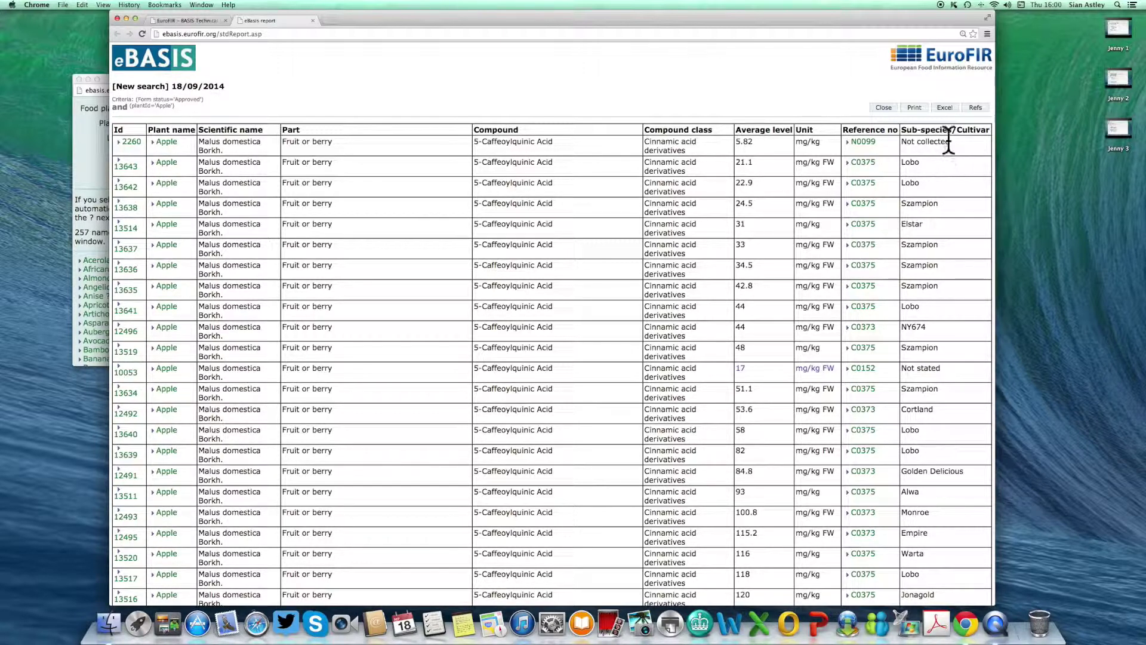
left_click(974, 108)
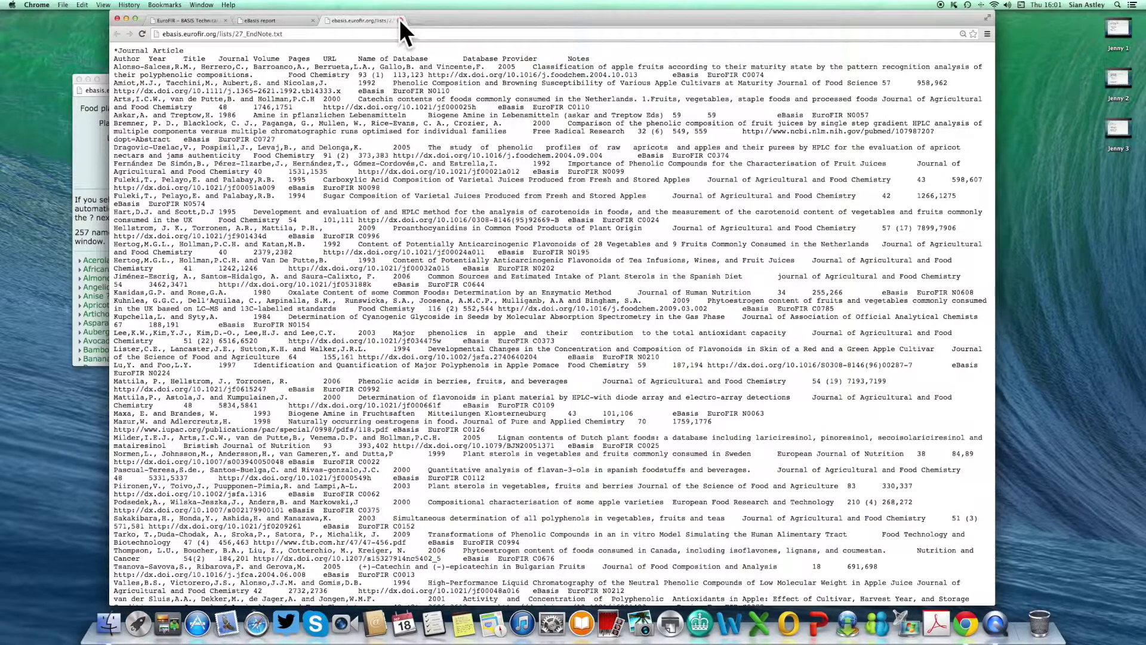
left_click(400, 21)
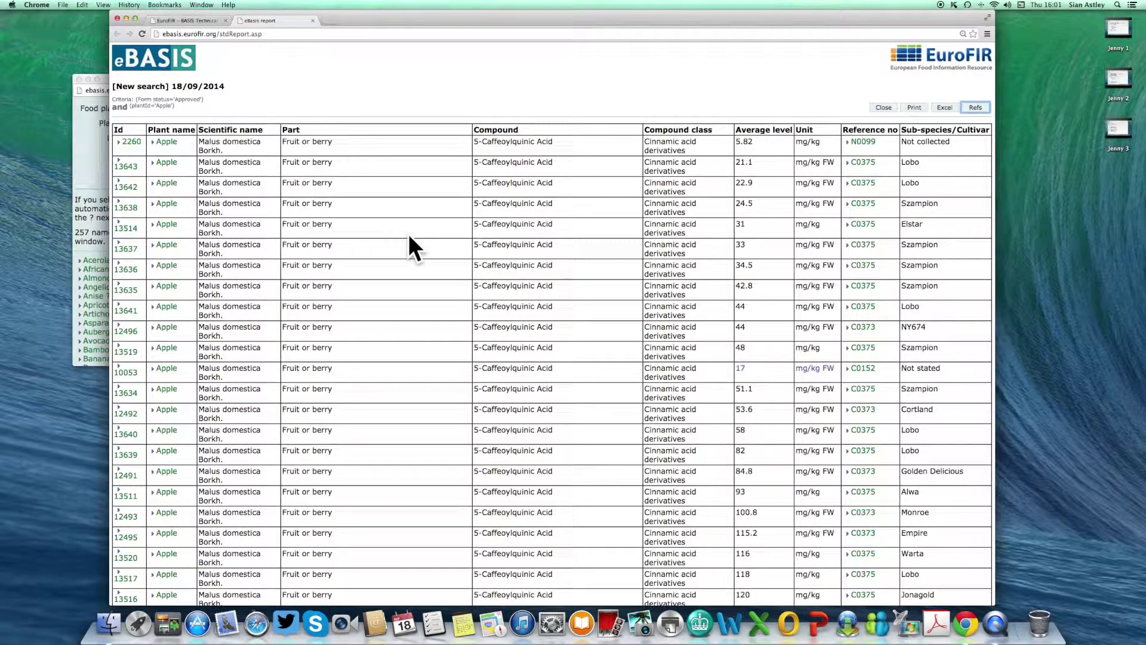
scroll(408, 234, "right", 1)
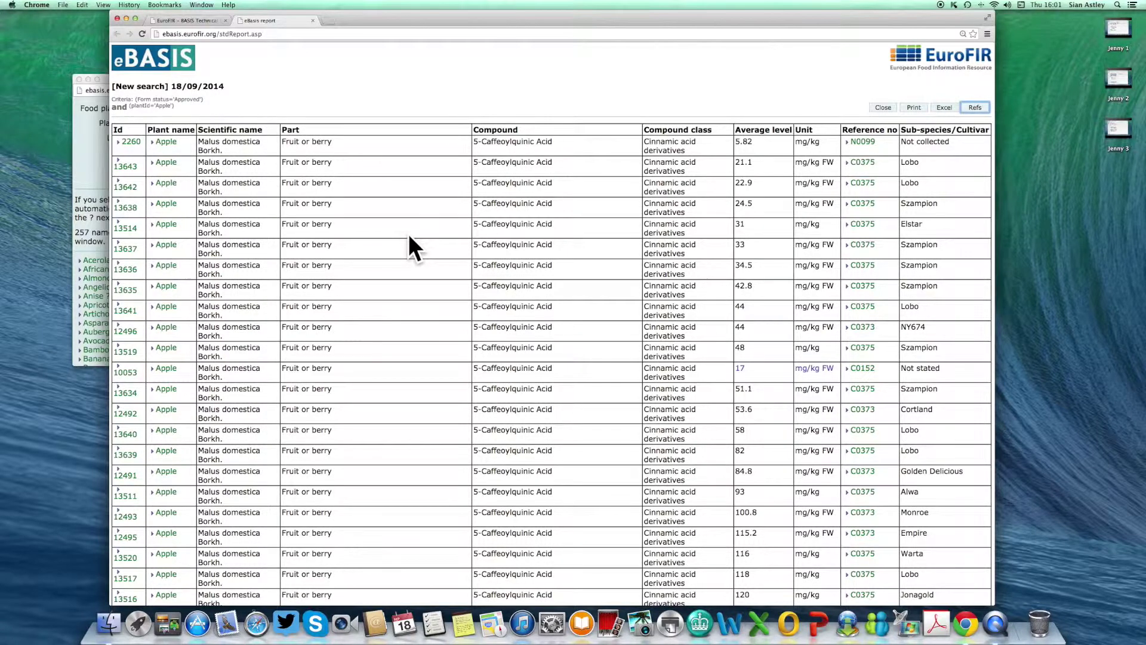
View the reference information for C0375 and its linked publication, closing both to return to the report
left_click(865, 266)
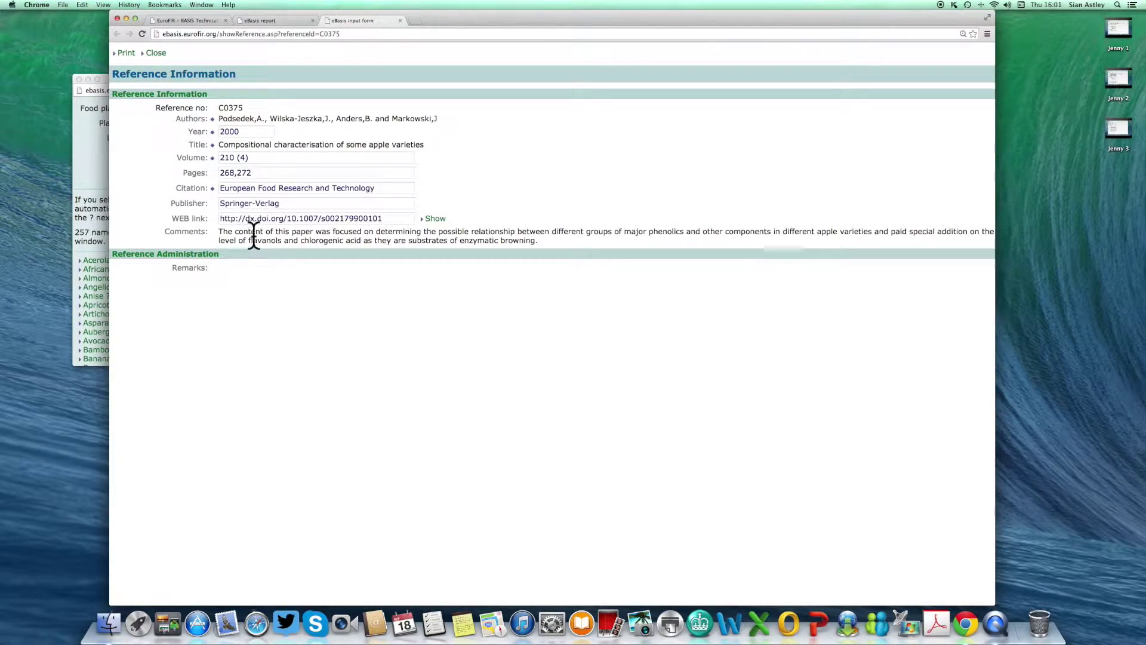
left_click(442, 220)
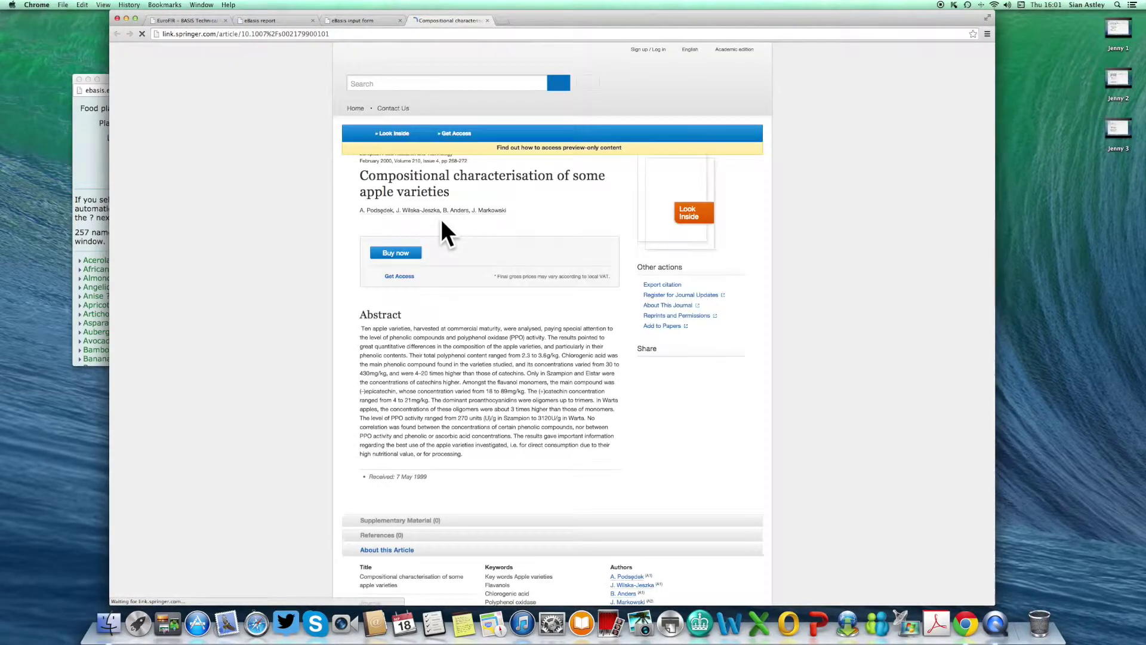
left_click(488, 20)
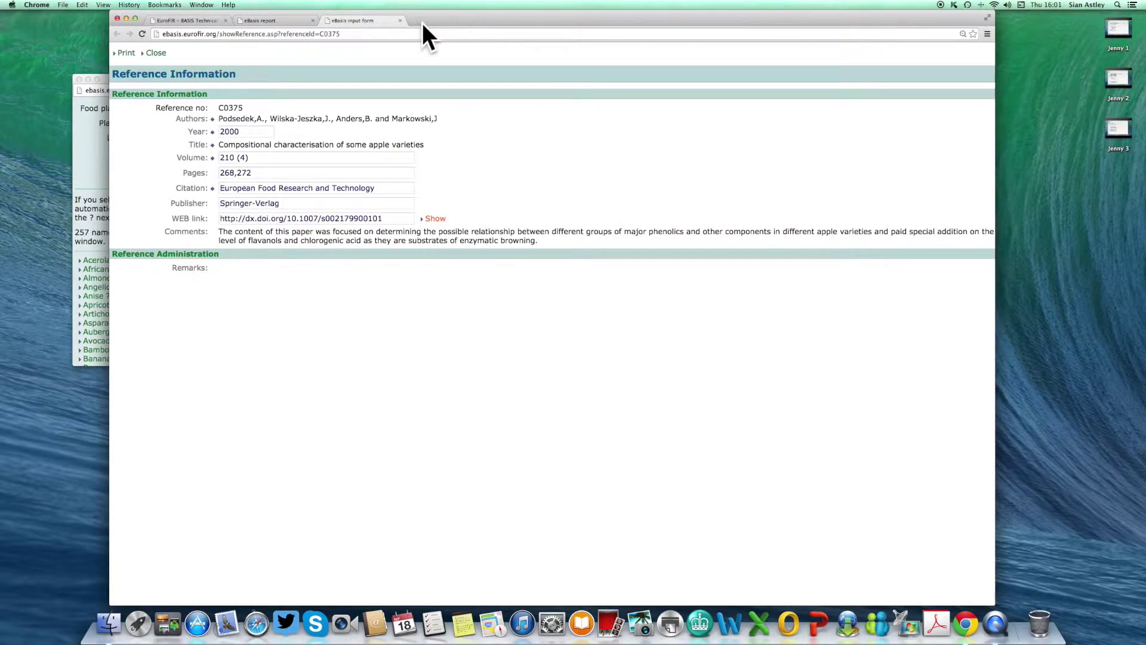
left_click(400, 20)
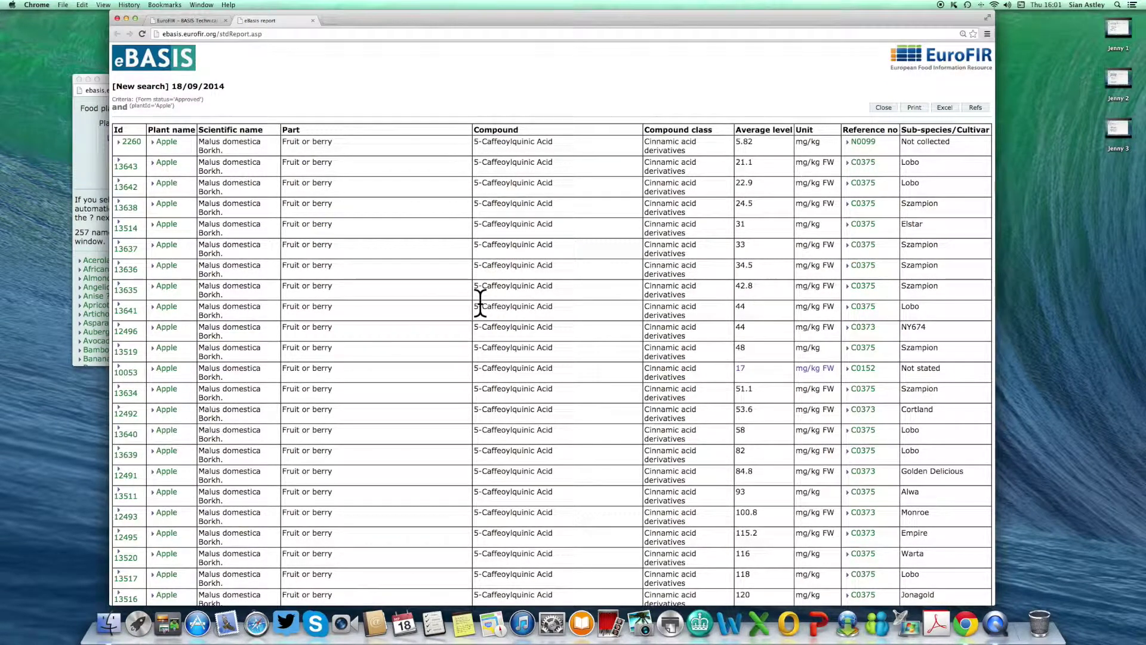
Review the compositional input form of record 13639 through to its quality assessment scores, and return to the report
left_click(168, 286)
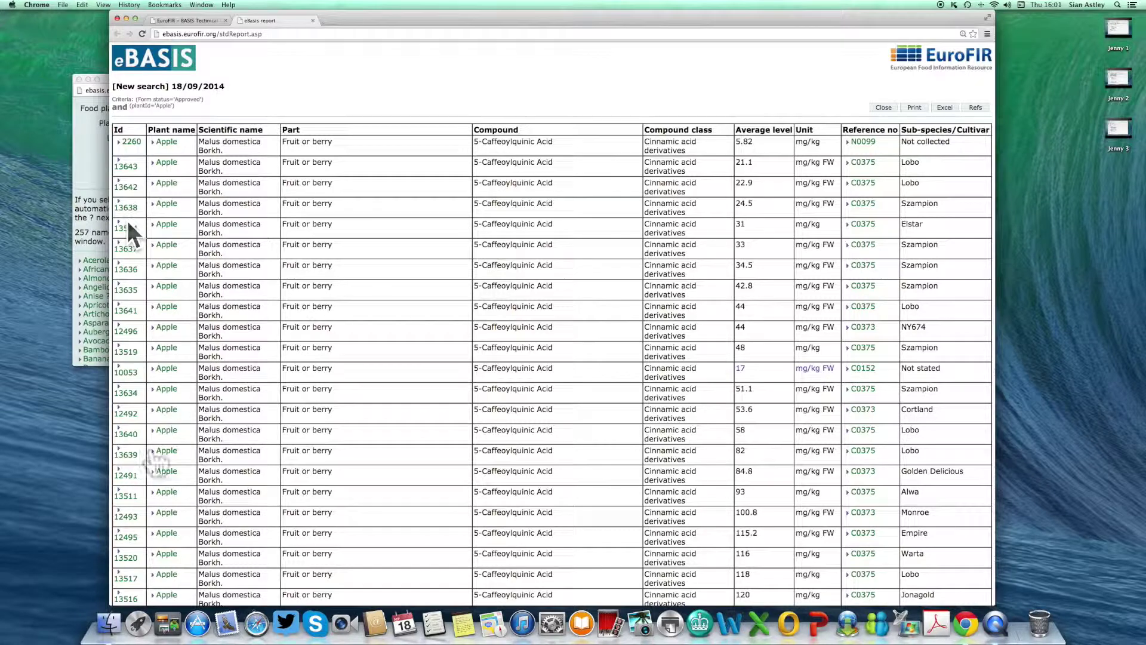
left_click(127, 455)
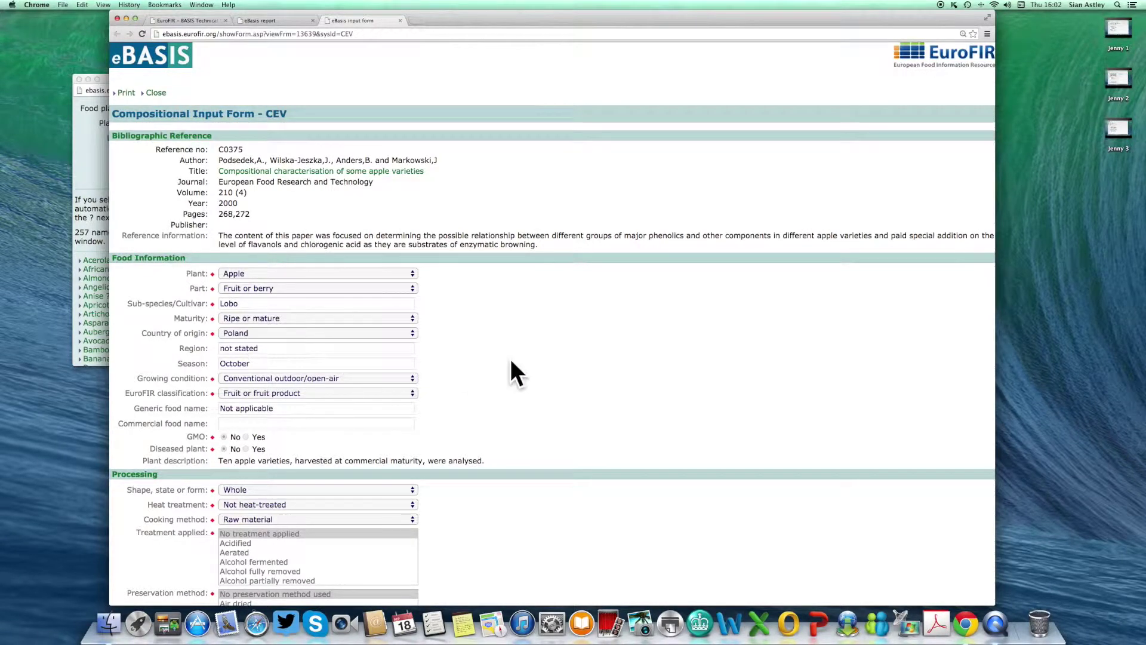
scroll(556, 360, "down", 5)
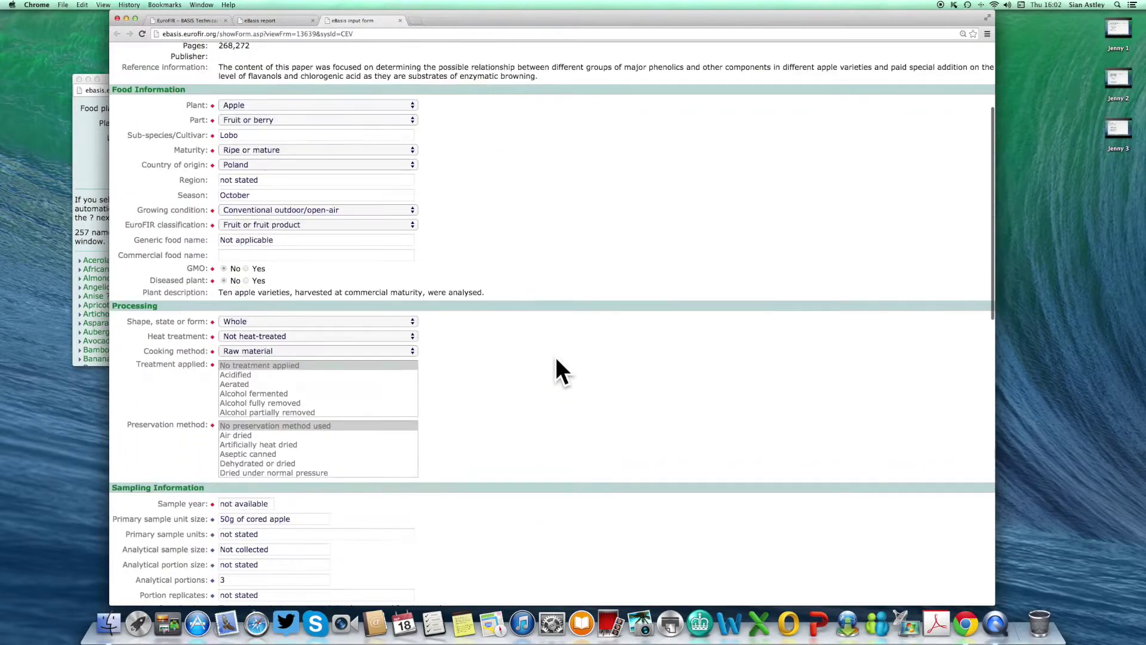
scroll(557, 360, "down", 4)
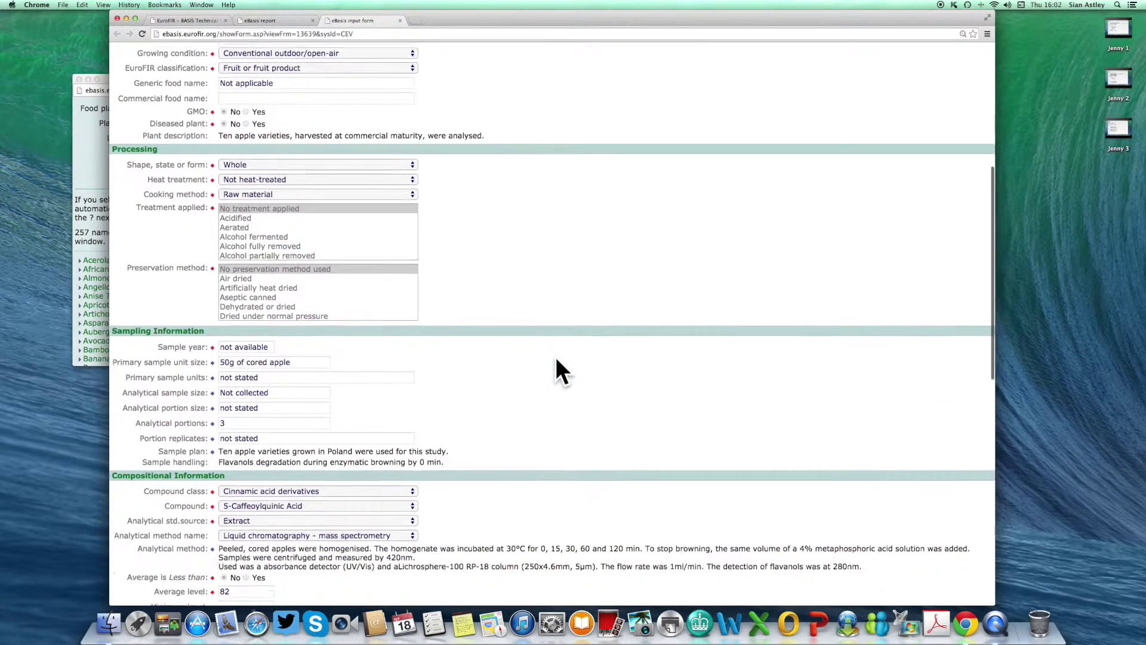
scroll(555, 356, "down", 3)
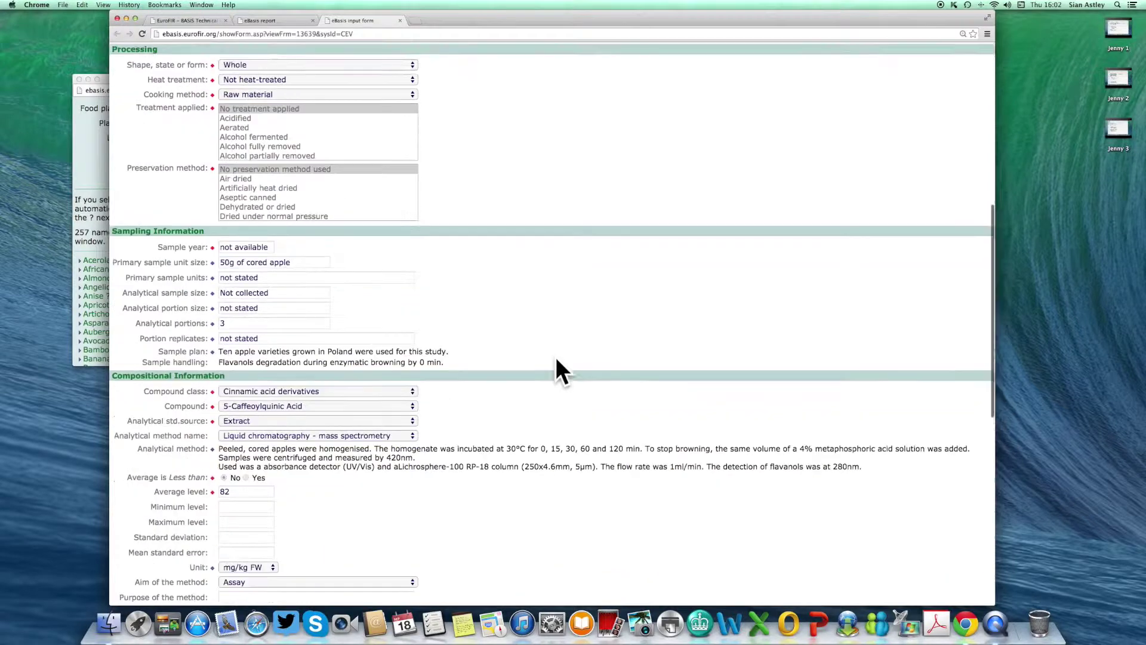
scroll(556, 360, "down", 2)
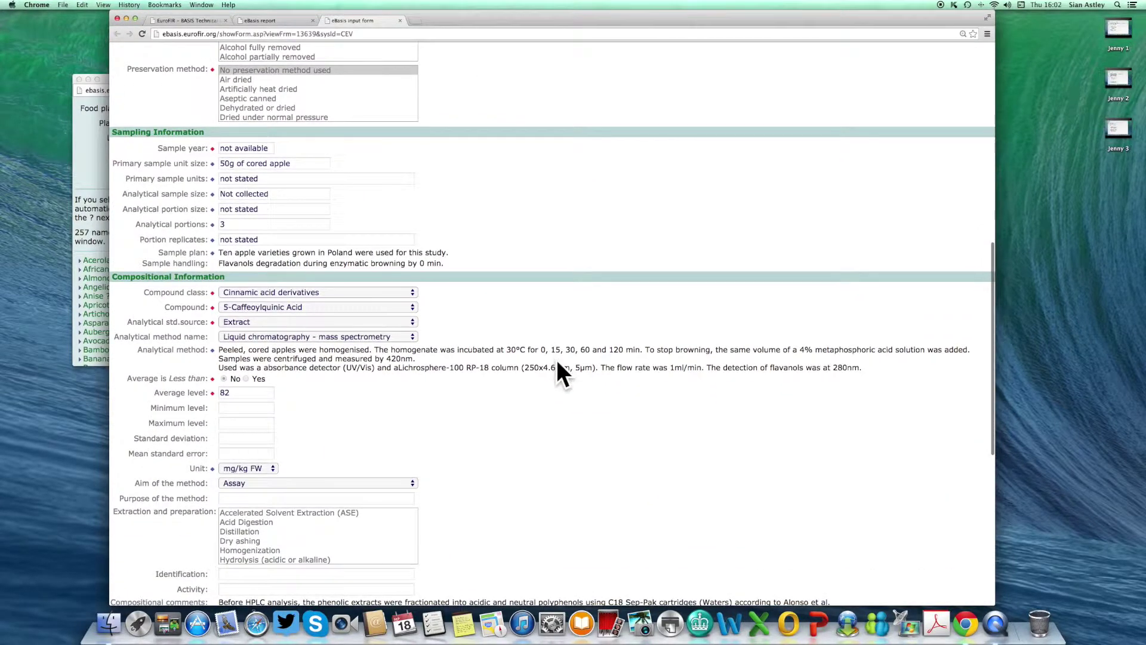
scroll(563, 411, "down", 4)
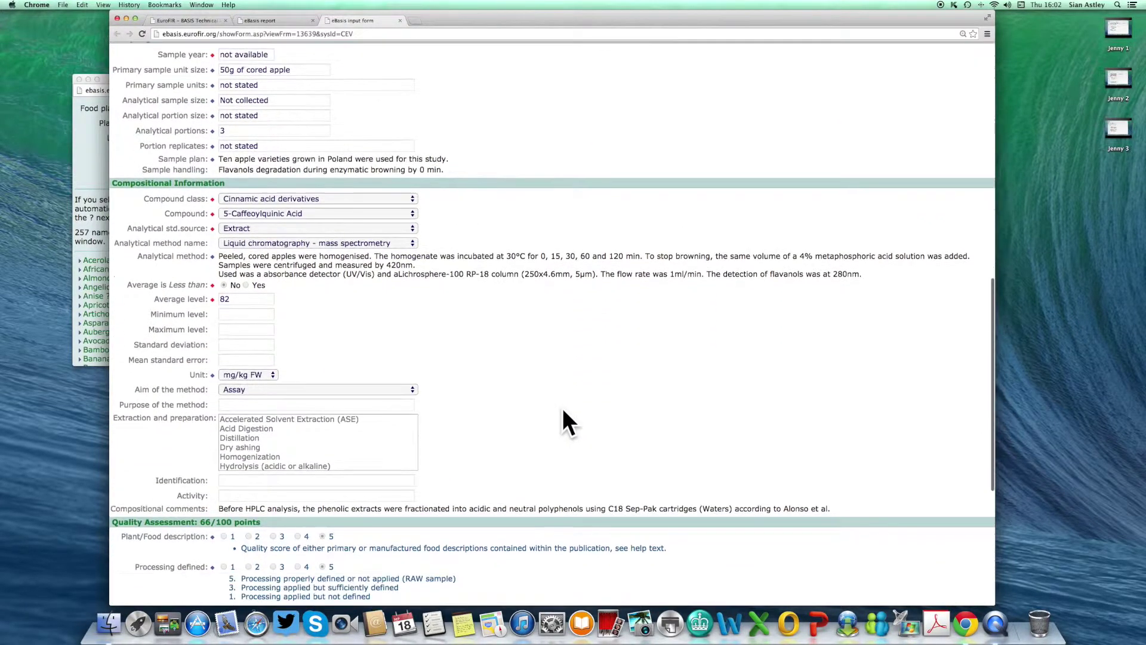
scroll(562, 417, "down", 6)
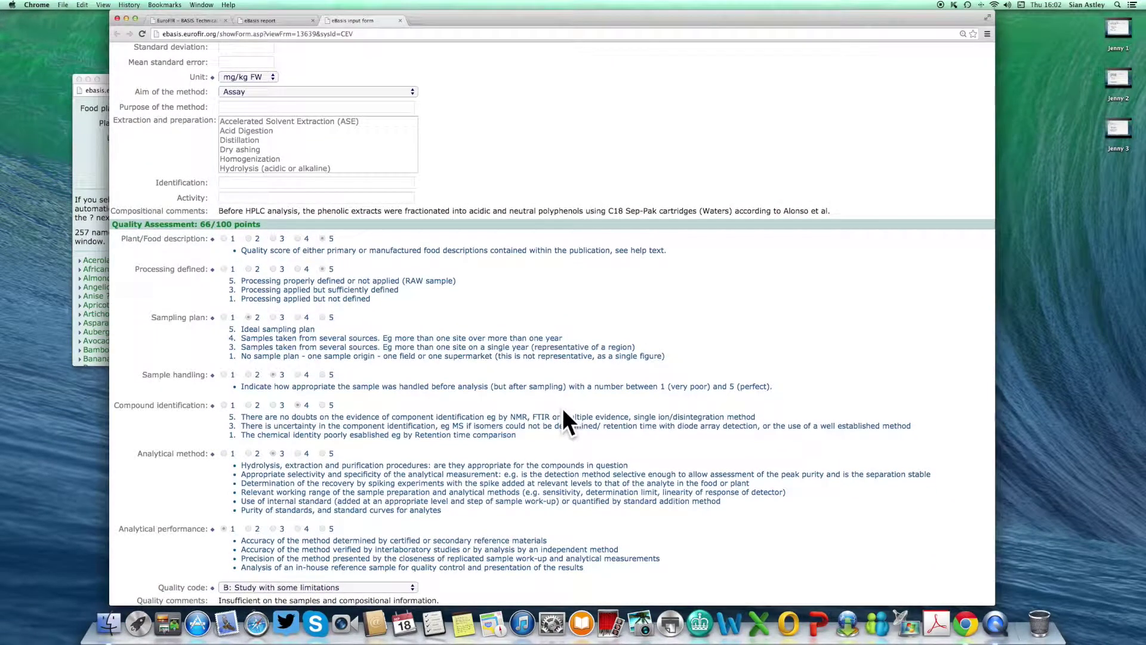
left_click(248, 317)
scroll(485, 385, "down", 15)
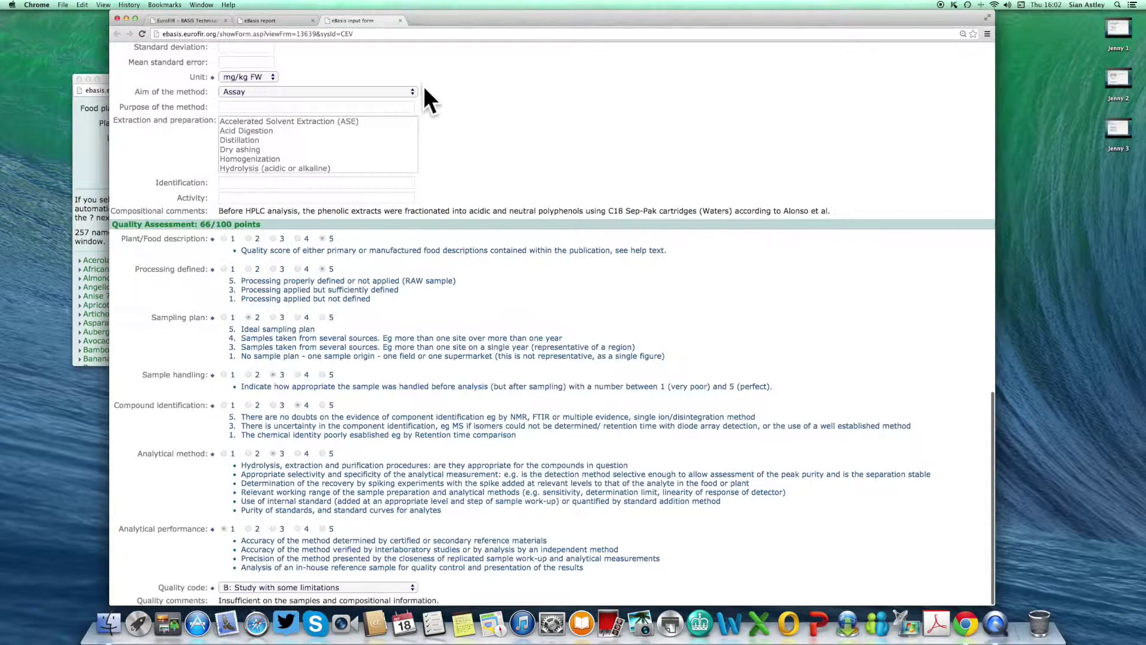
left_click(401, 20)
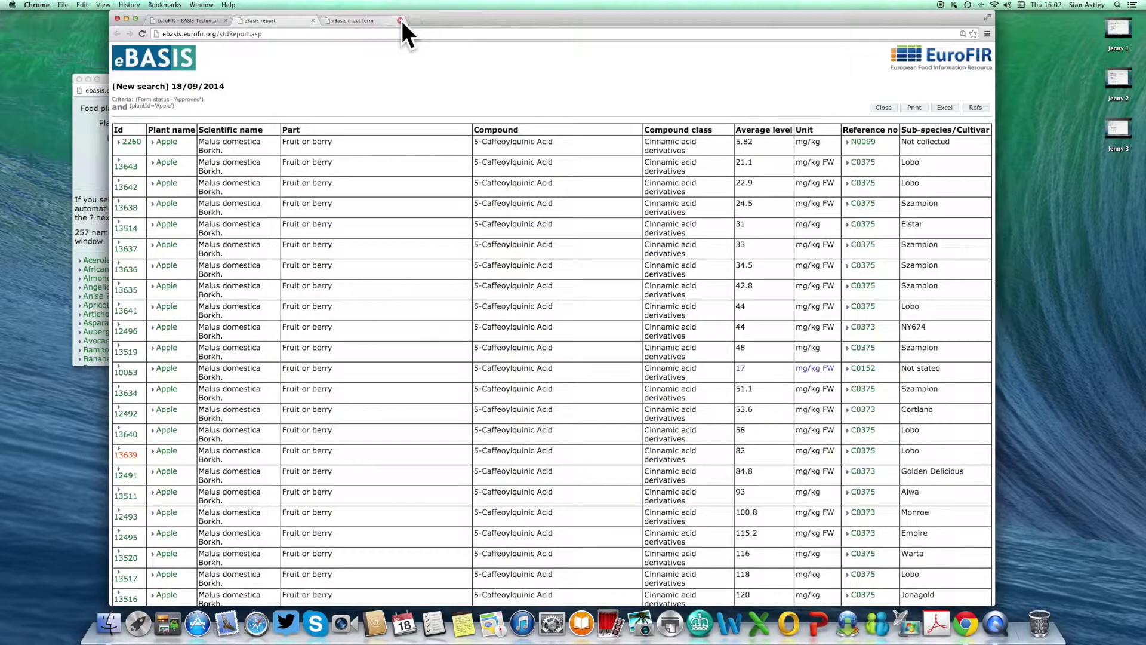
Close the composition report and load the saved search "soya demo" for the beneficial data
left_click(312, 20)
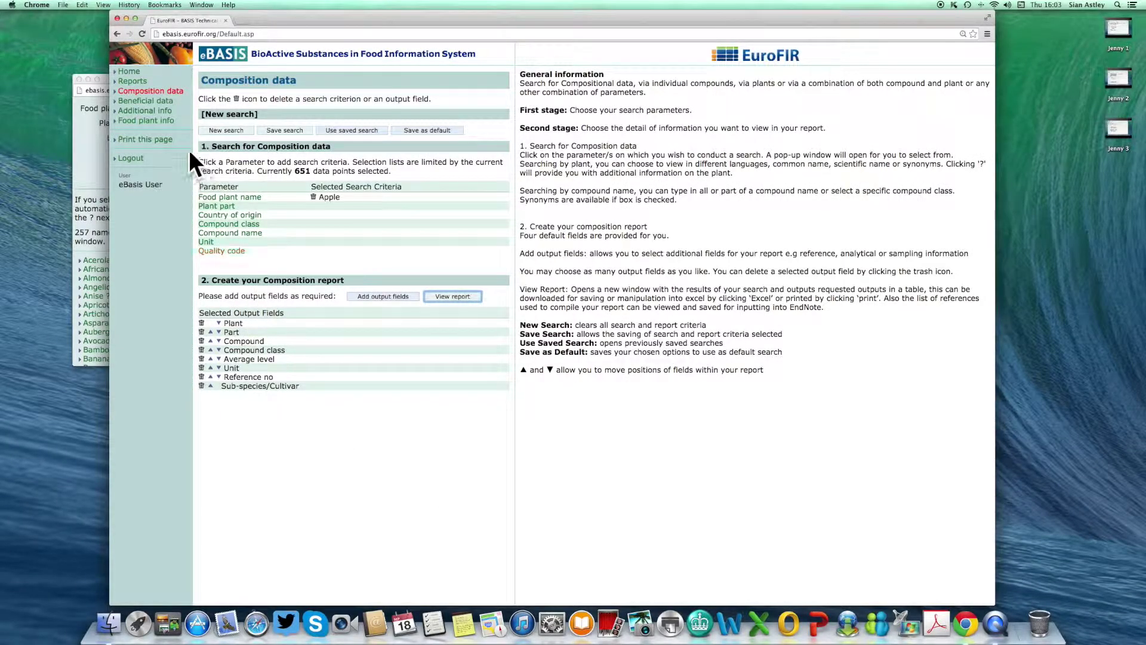
left_click(160, 103)
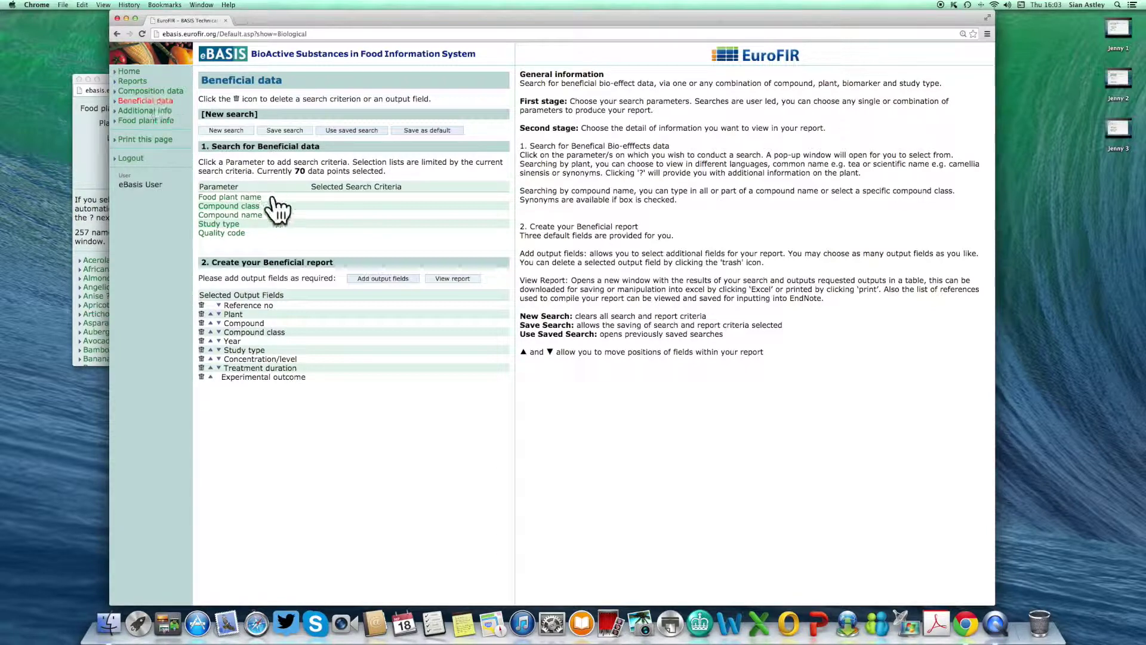
left_click(281, 131)
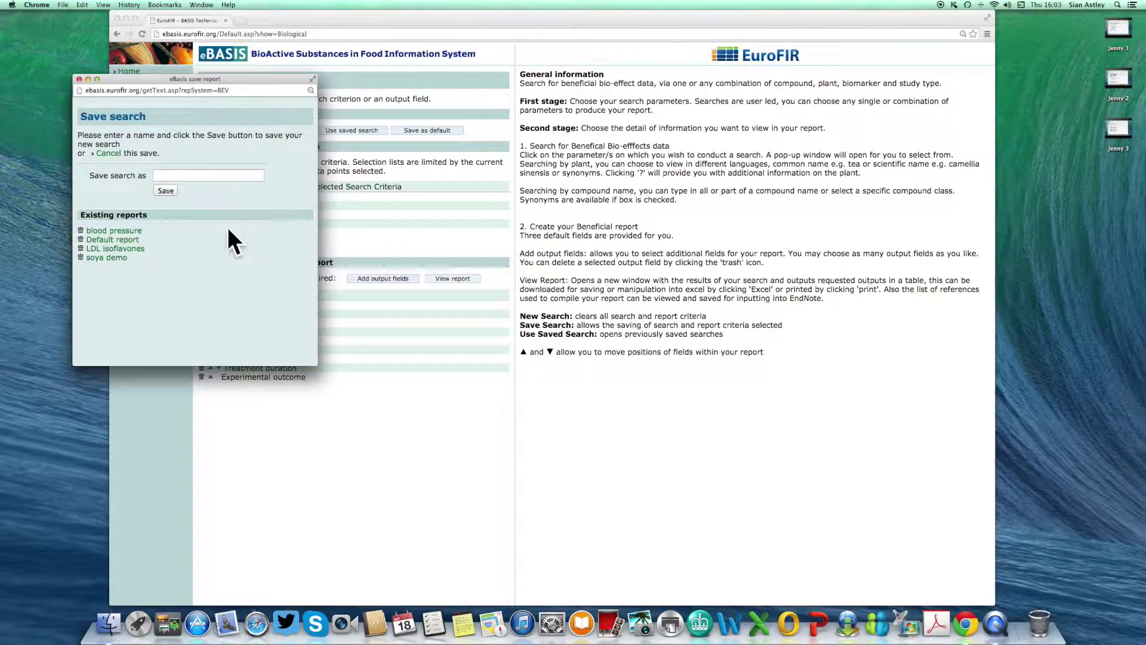
left_click(105, 257)
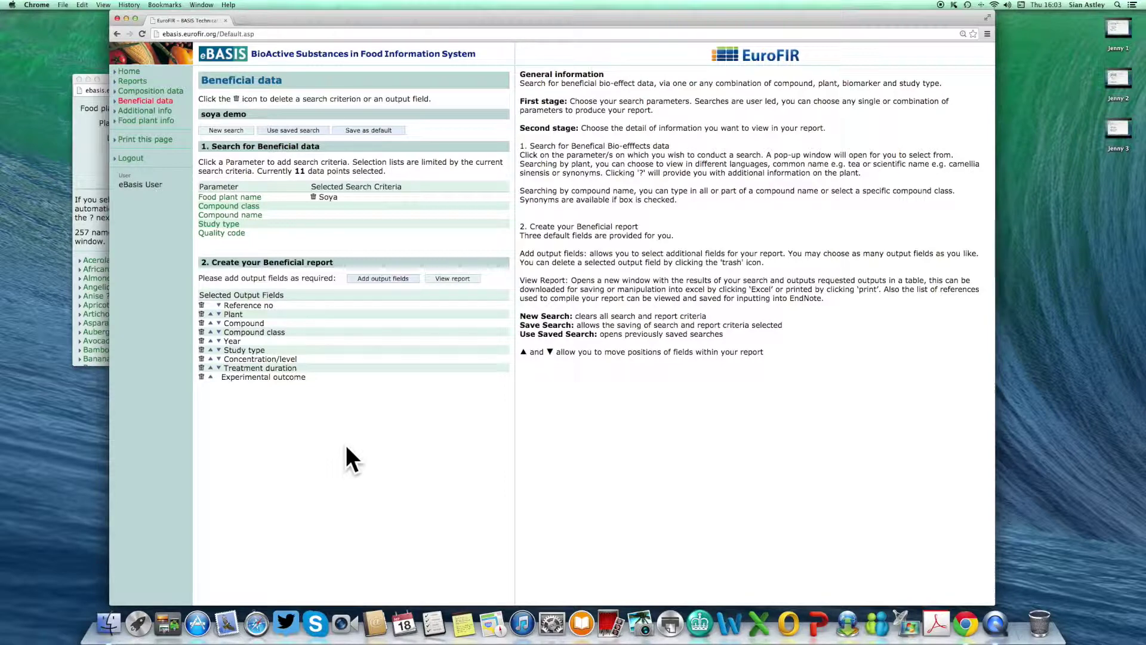
Examine the additional output fields available for the beneficial report, from bibliographic reference to quality assessment, and close the list
left_click(367, 282)
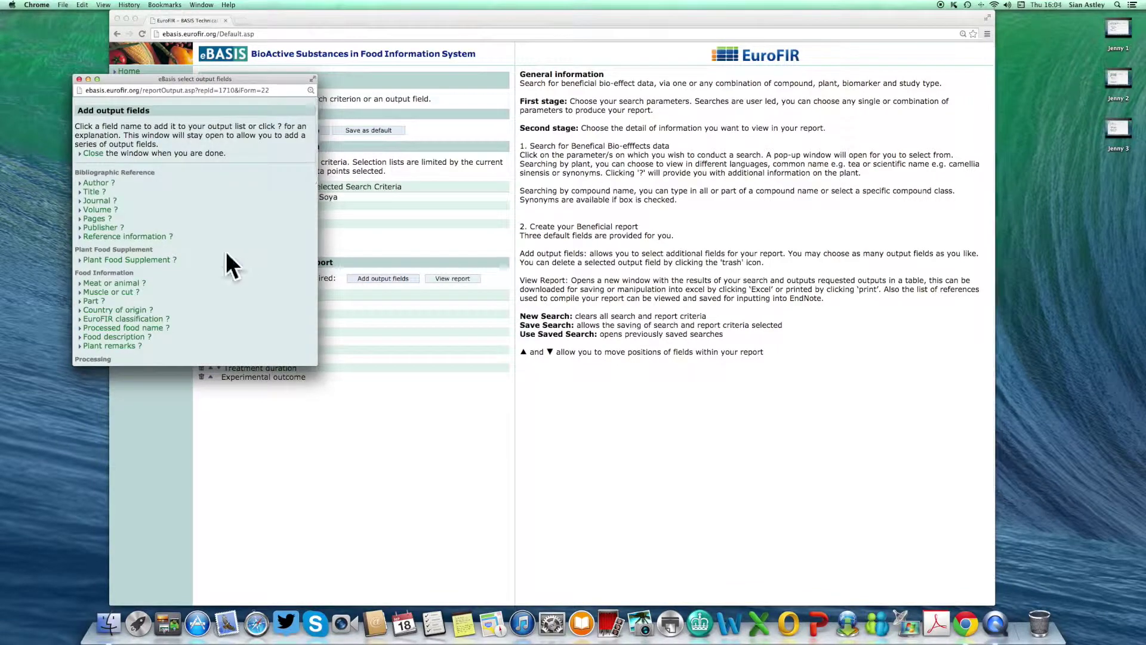
scroll(230, 246, "down", 1)
scroll(231, 247, "down", 7)
scroll(230, 261, "down", 1)
scroll(231, 249, "down", 3)
scroll(231, 248, "down", 4)
scroll(231, 248, "down", 2)
scroll(230, 246, "down", 5)
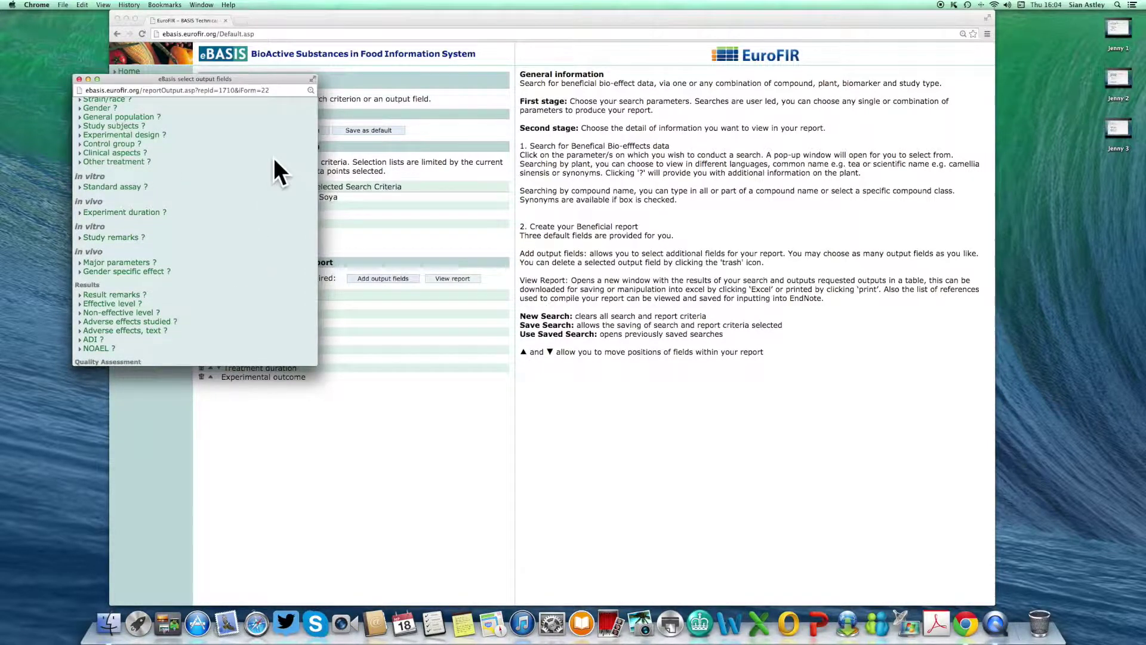
left_click(77, 79)
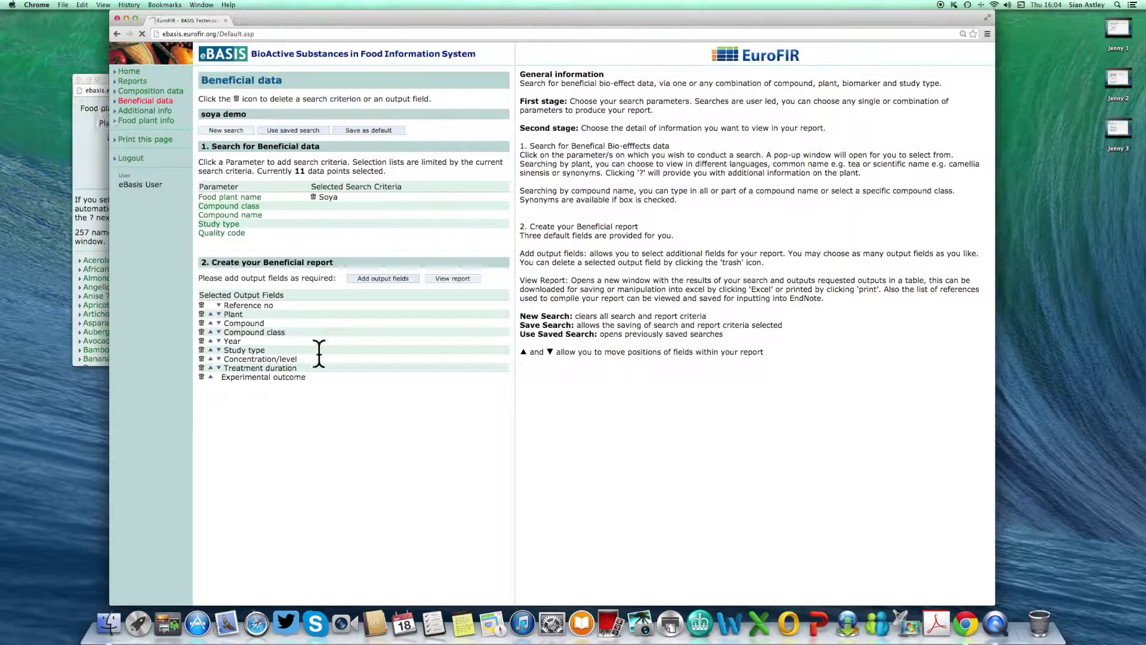
Generate the beneficial report for the soya demo search and look through its listed studies
left_click(458, 278)
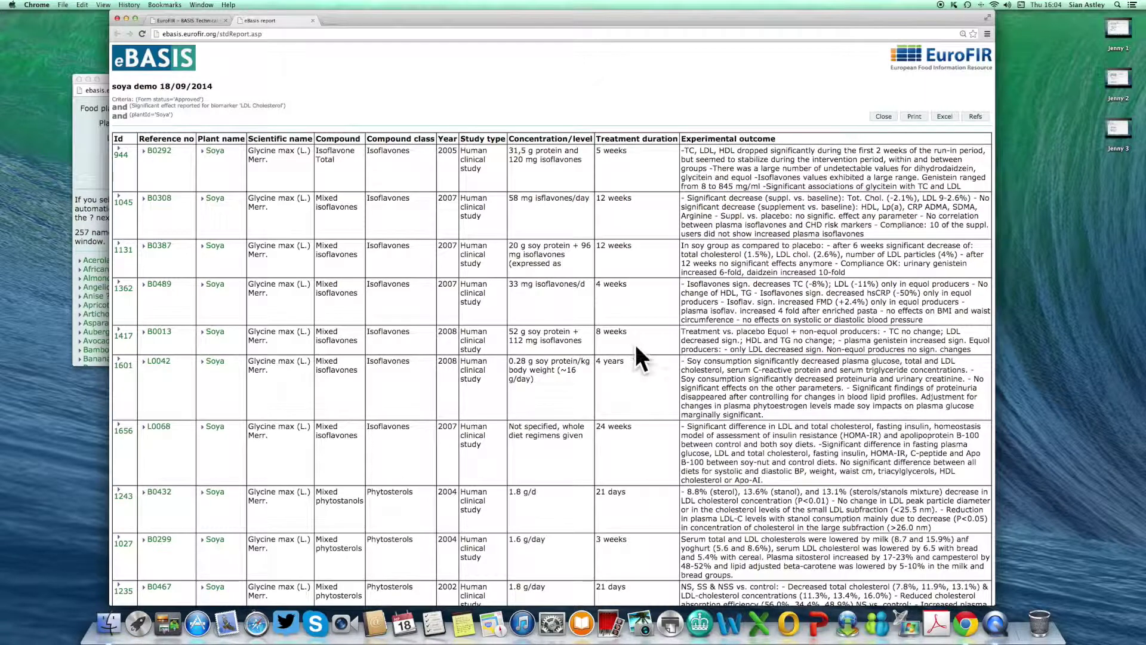
scroll(635, 344, "down", 2)
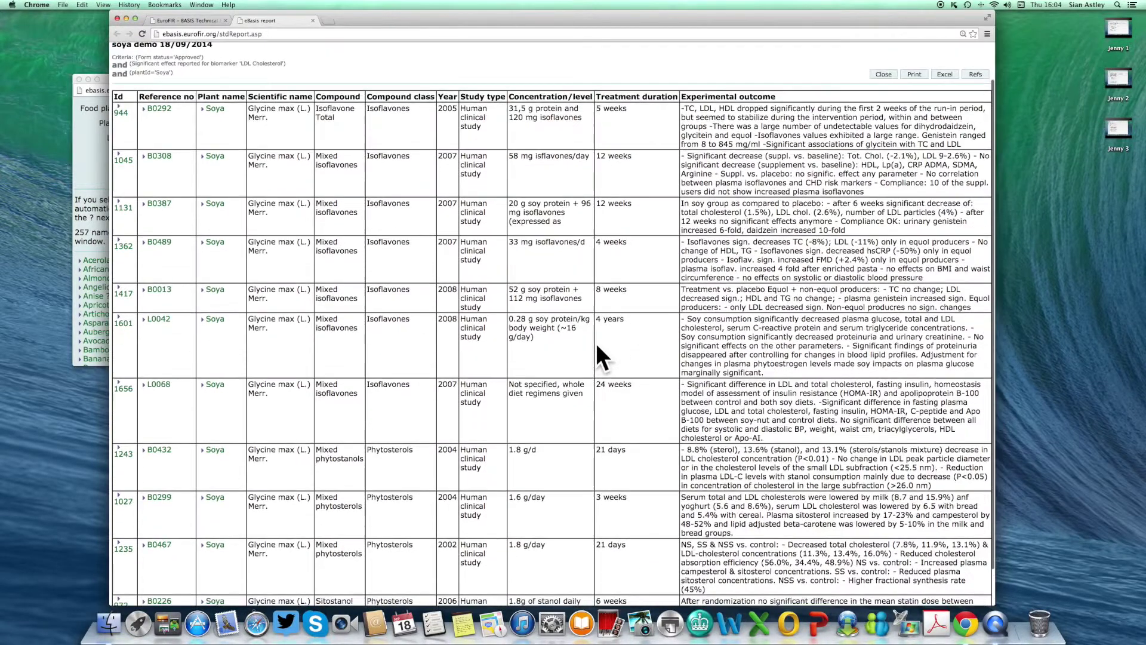
left_click(222, 389)
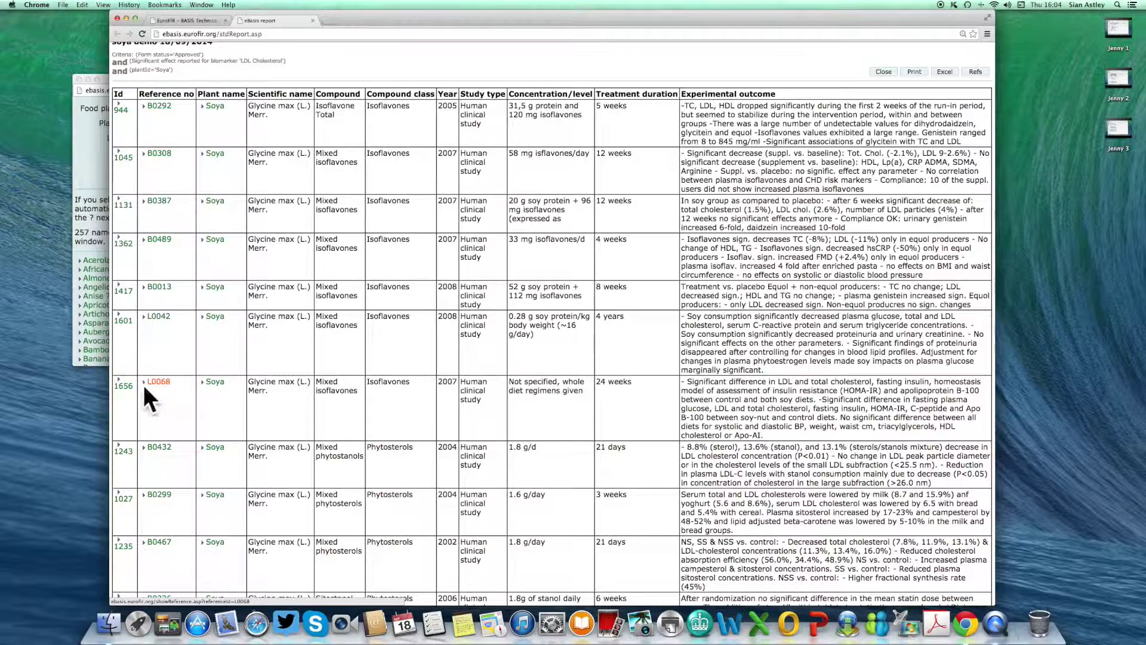
scroll(137, 358, "down", 2)
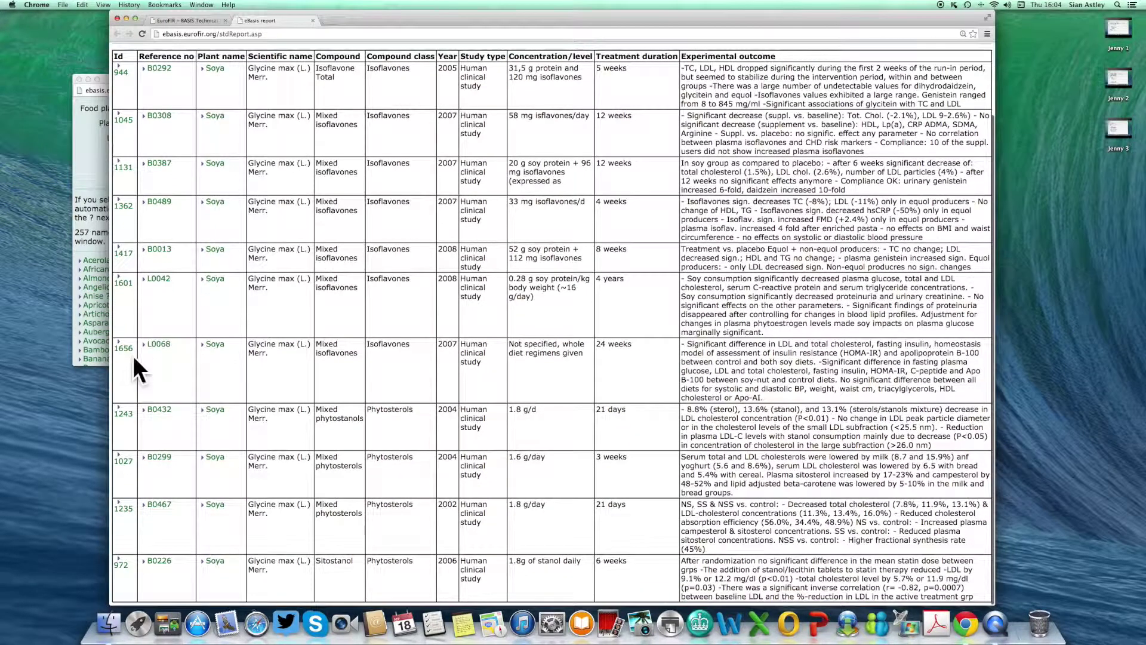
Review the biological input form of record 1656 from its bibliographic reference through to the quality assessment
left_click(125, 350)
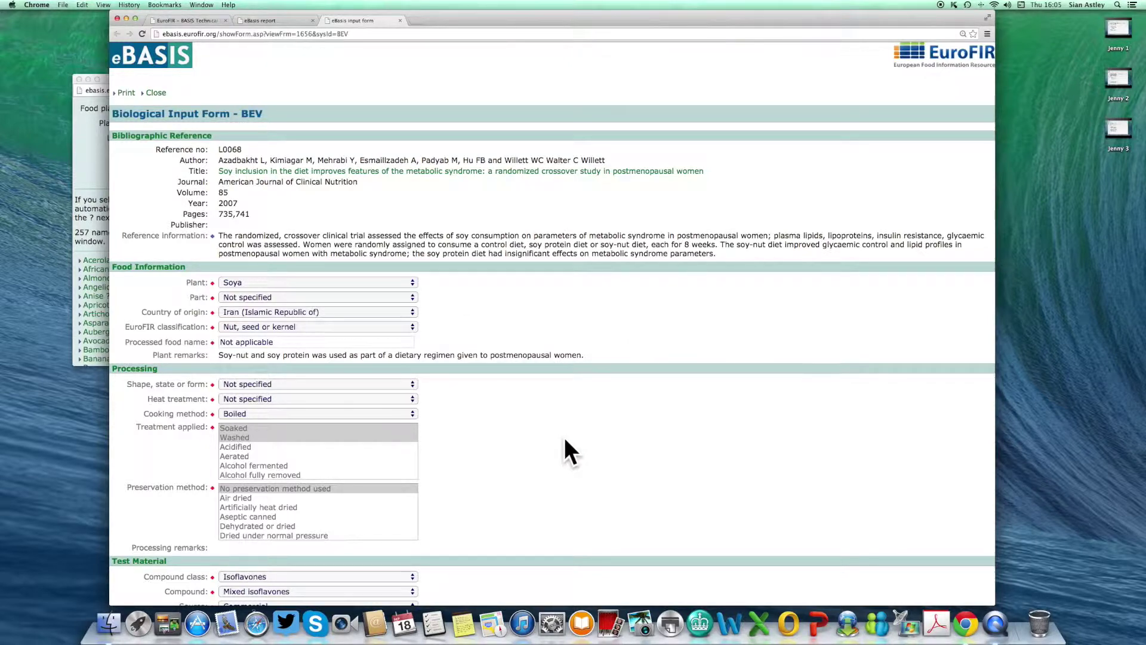
scroll(565, 442, "down", 5)
scroll(564, 440, "down", 8)
scroll(564, 439, "down", 4)
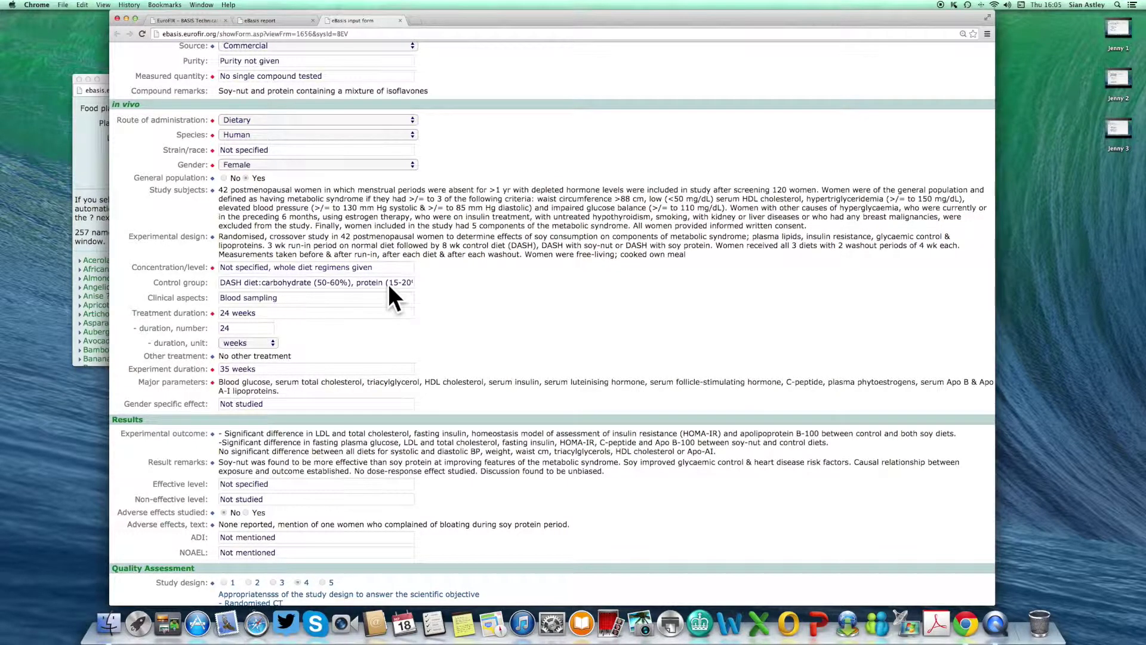
scroll(388, 284, "down", 10)
scroll(389, 76, "up", 2)
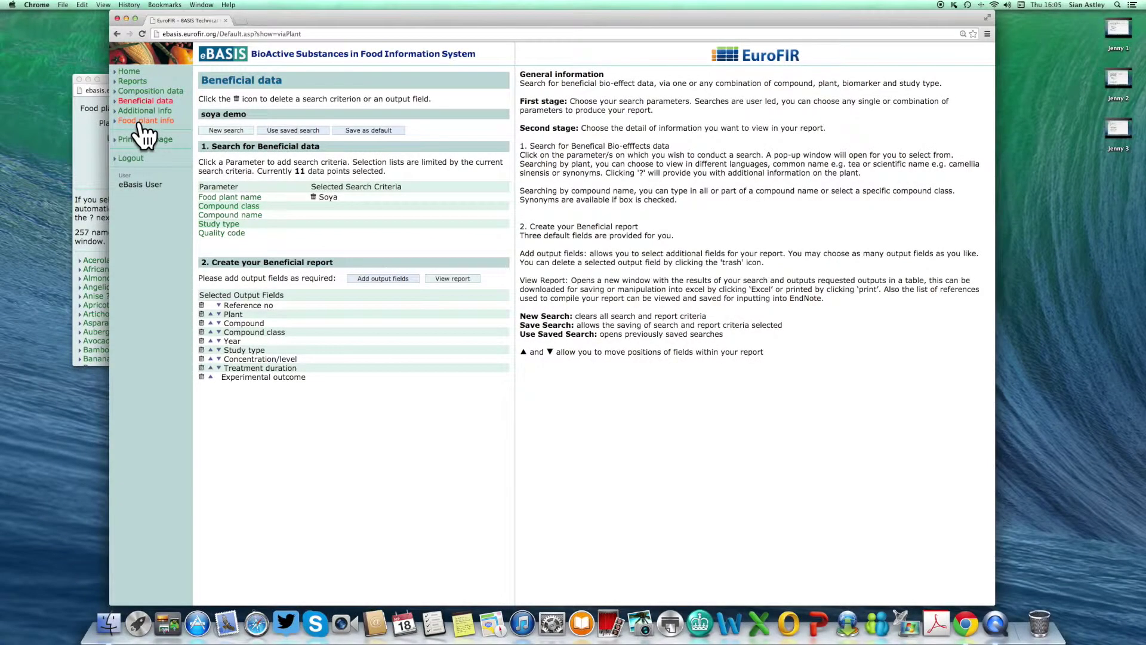
Go to the food plant information and open the entry for globe artichoke
left_click(139, 122)
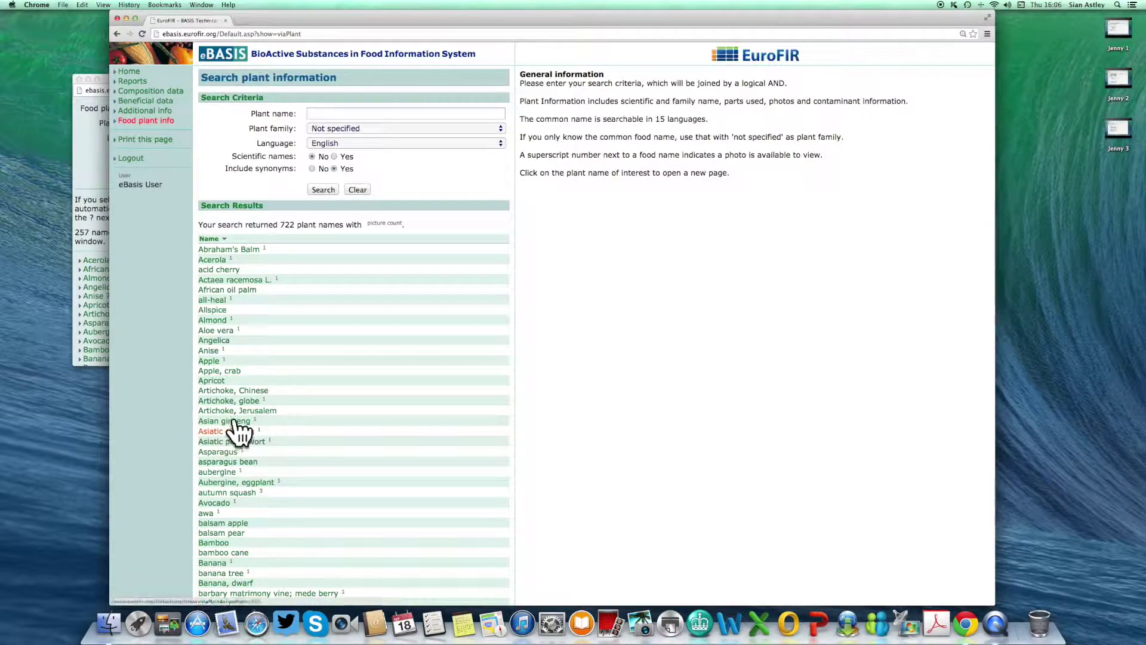
left_click(234, 399)
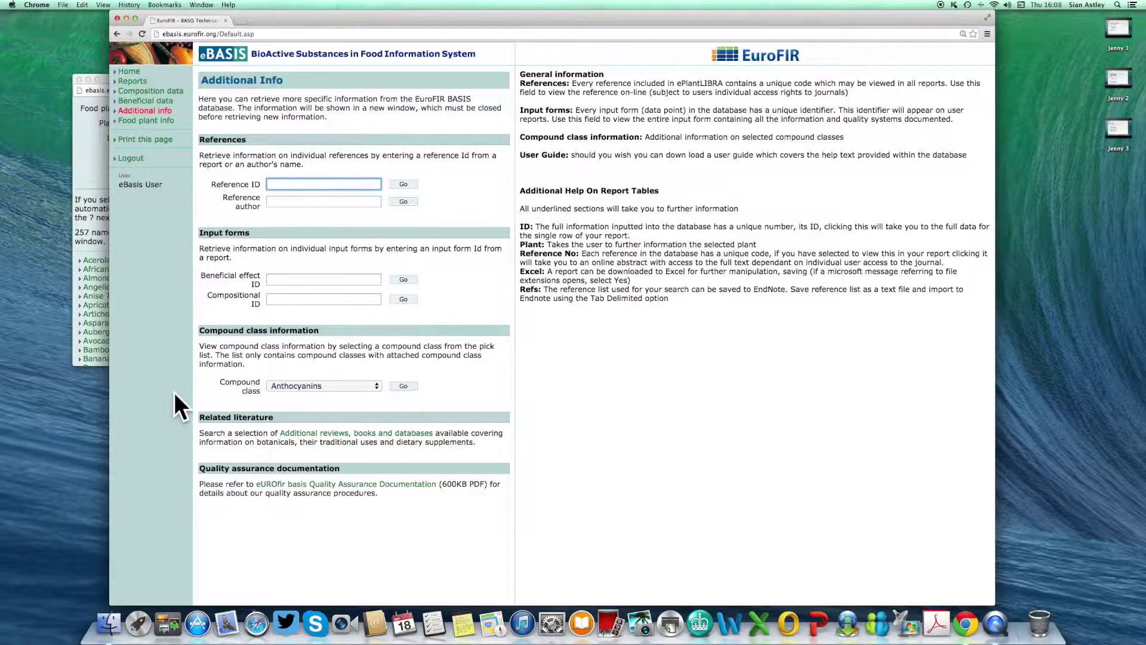
View the compound class information for Anthocyanins through to its literature, and return to the Compositional ID field under Additional Info
left_click(379, 386)
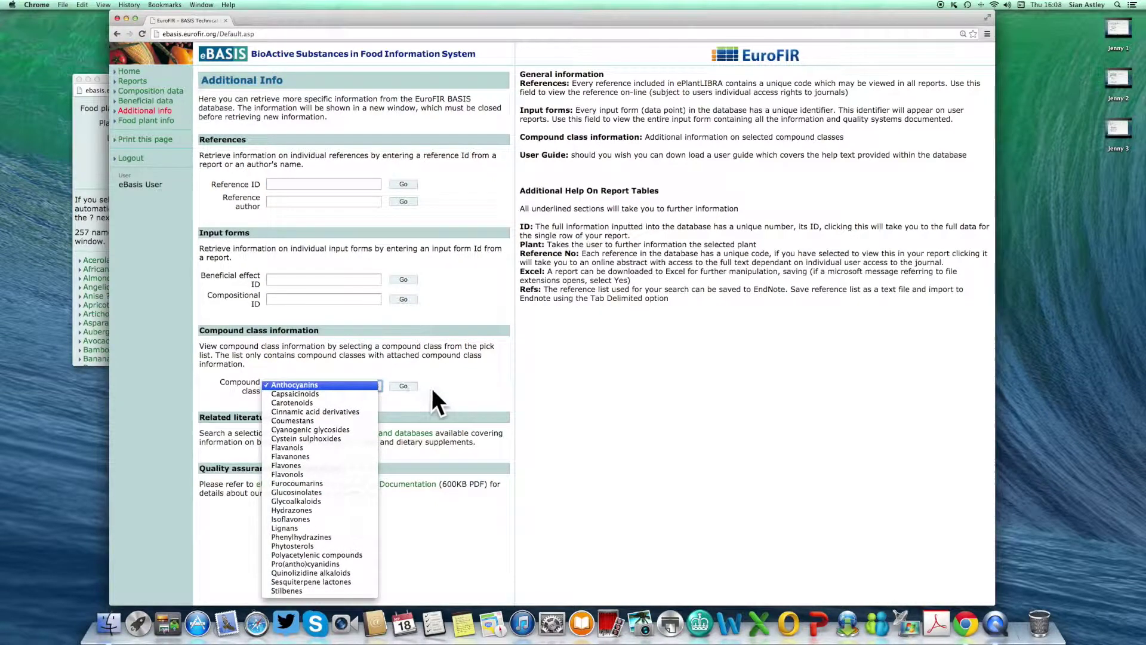
left_click(409, 386)
left_click(409, 386)
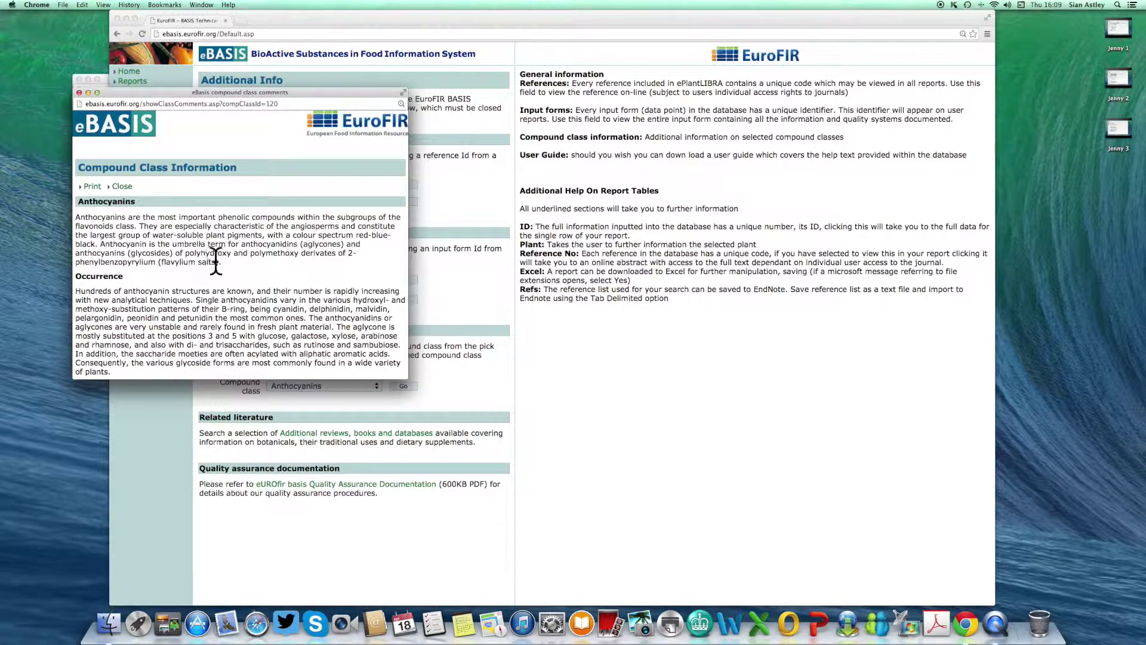
scroll(232, 261, "down", 15)
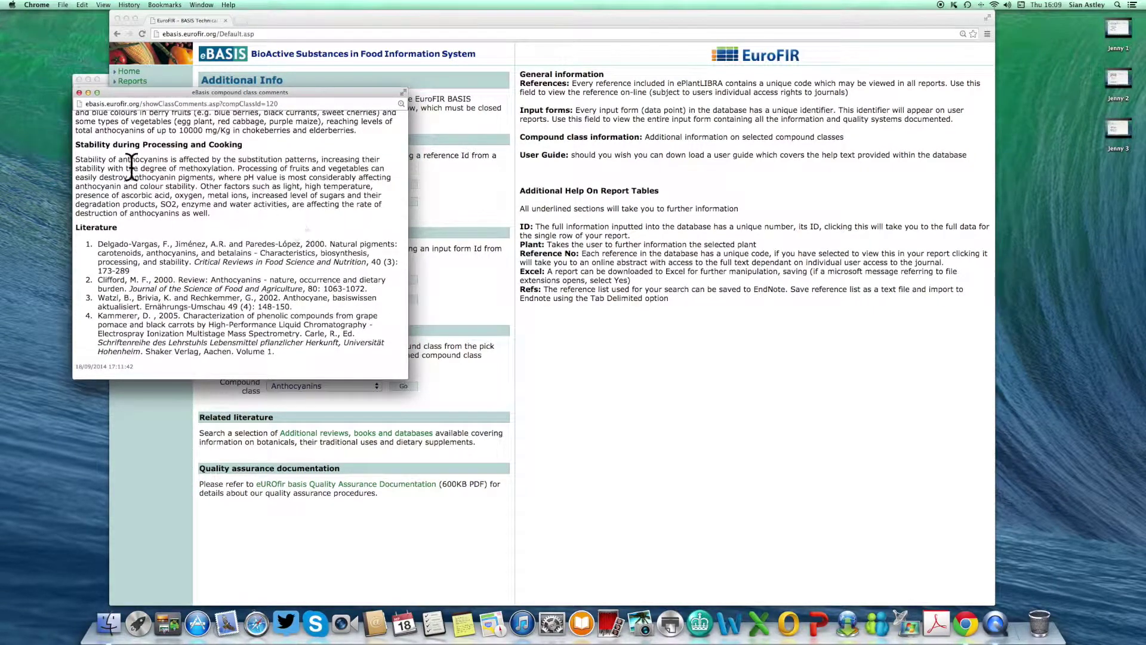
key("super+grave")
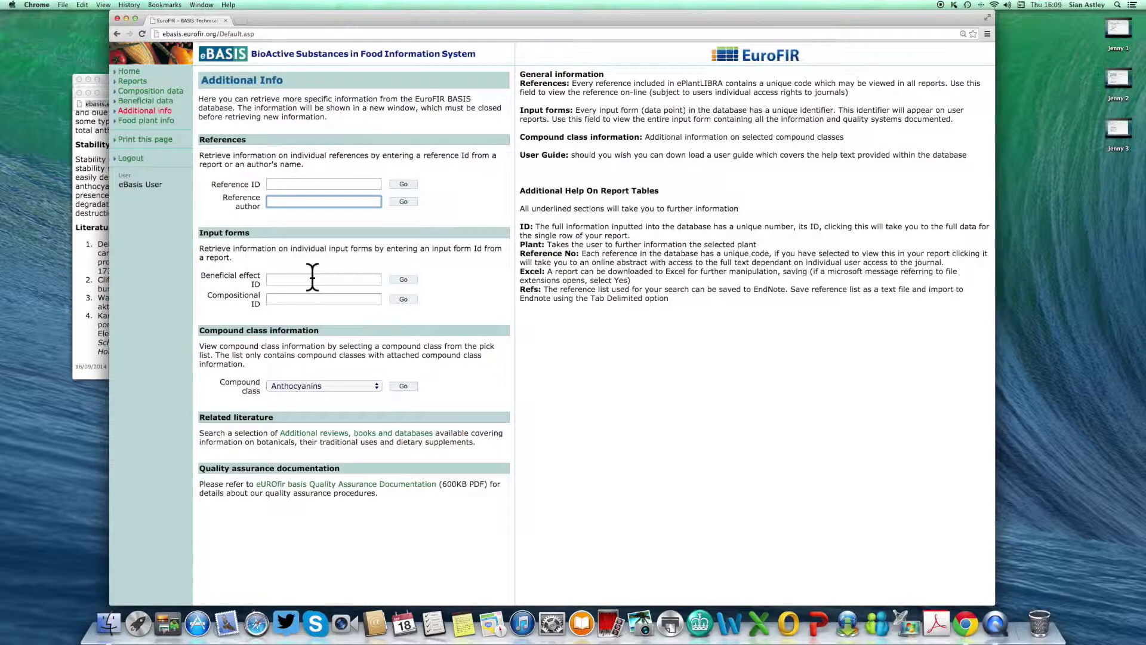
left_click(308, 298)
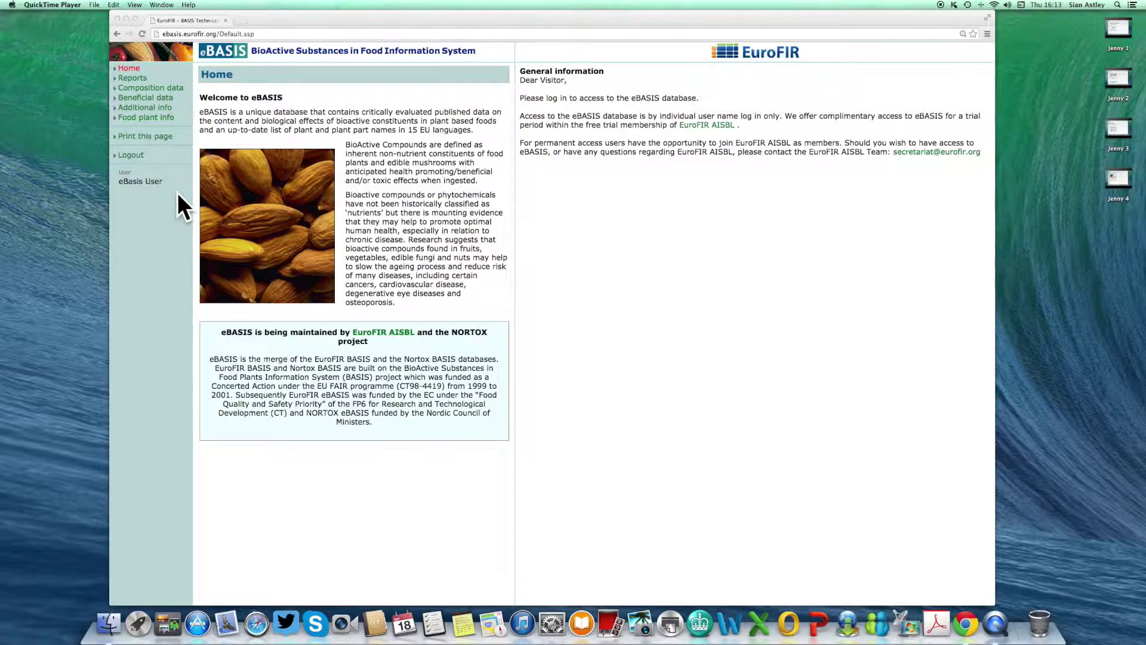
Check the language options of the food plant search, keep English, and search for "allium" with scientific names and synonyms included
left_click(138, 118)
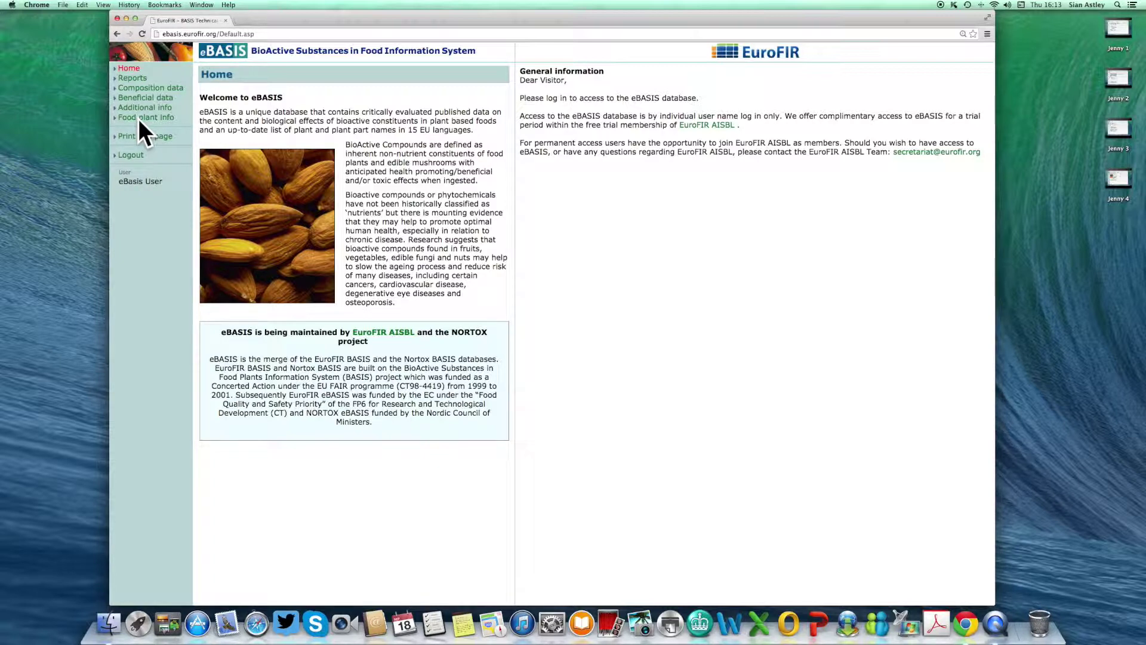
left_click(140, 120)
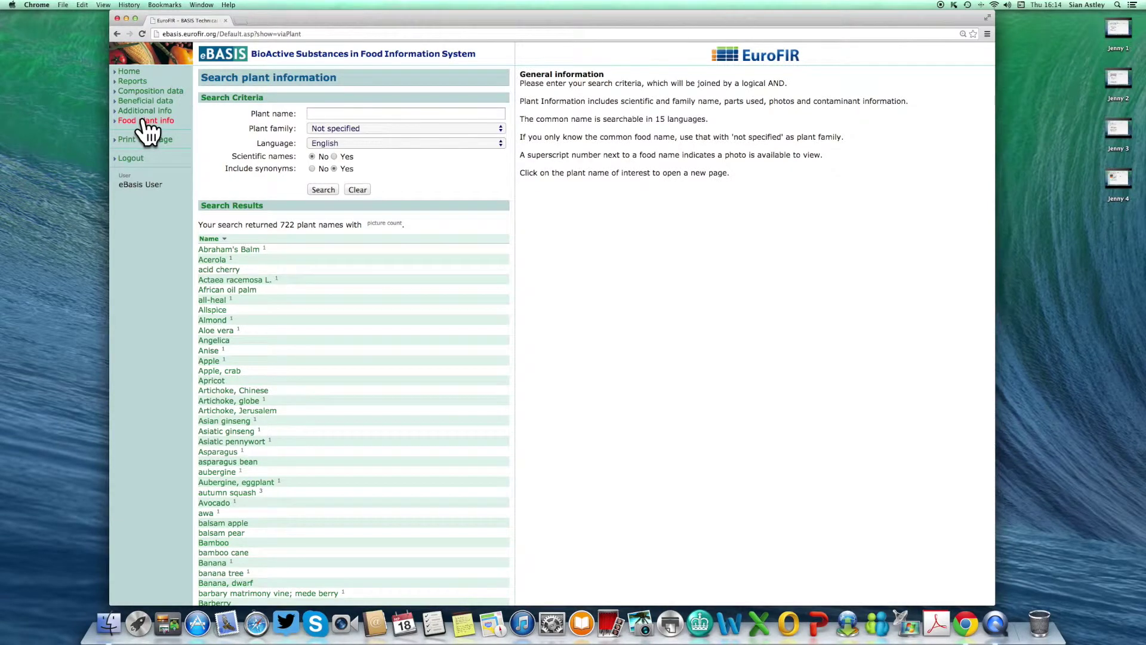
left_click(501, 142)
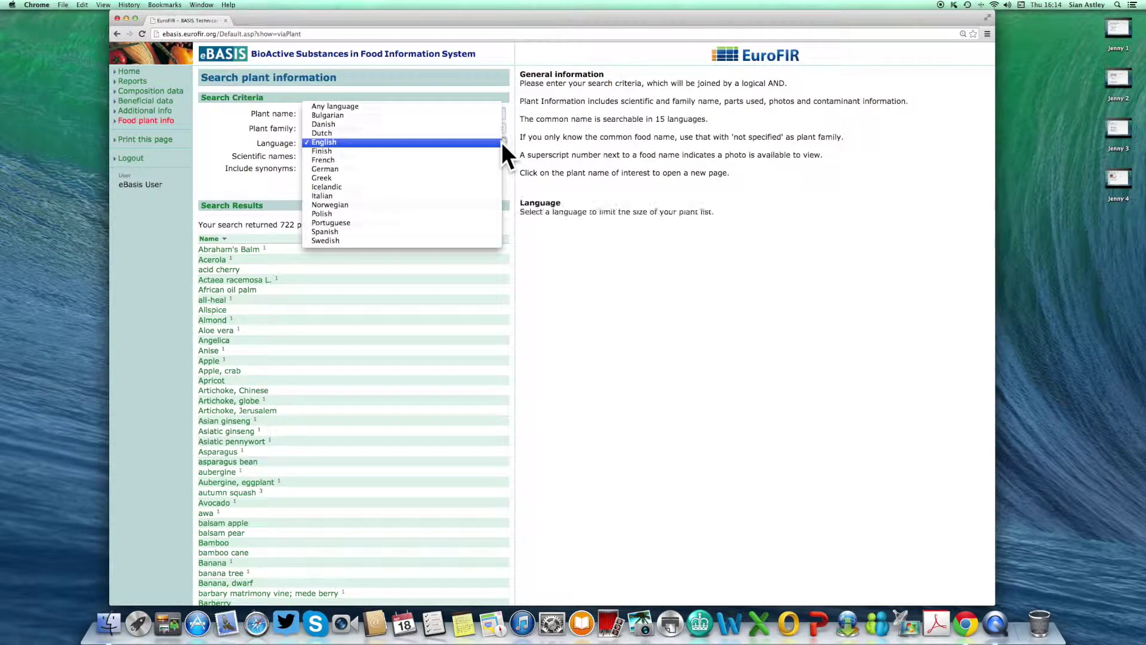
left_click(755, 329)
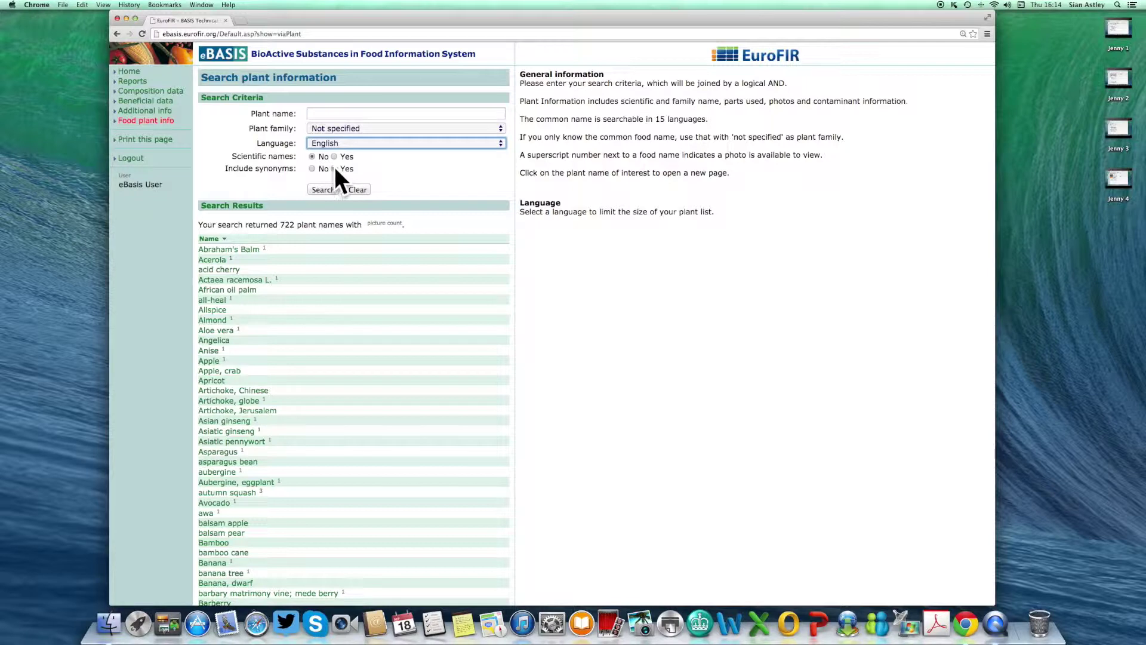
left_click(340, 113)
type("allium")
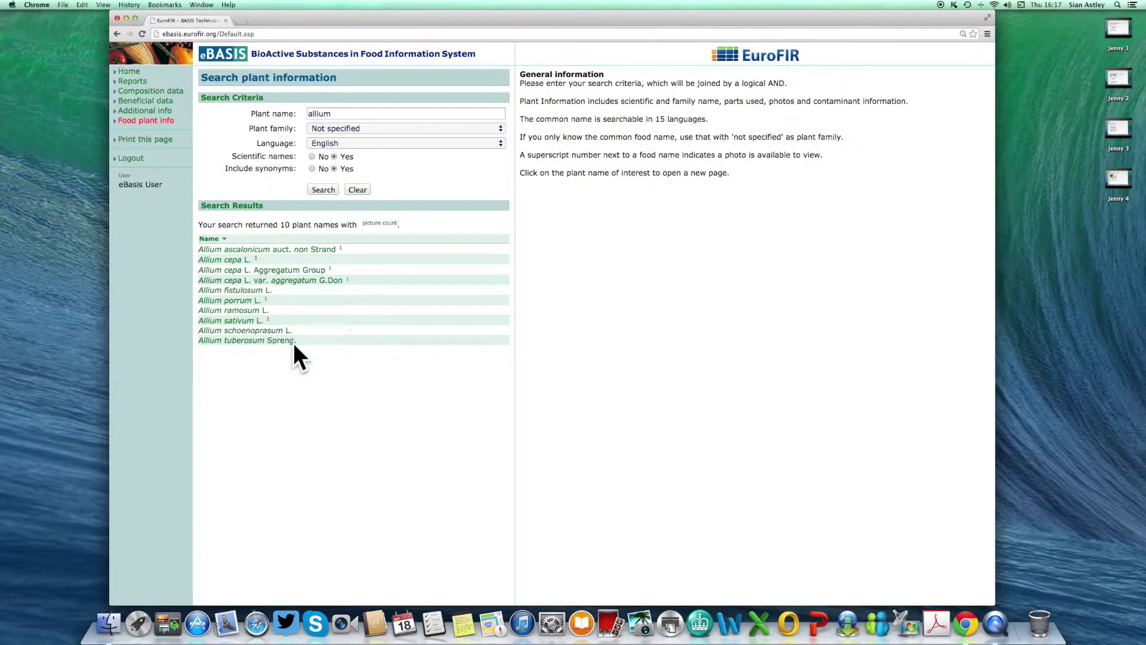
View the plant details of Allium cepa L. var. aggregatum G.Don, including its description, national names and photo
left_click(275, 281)
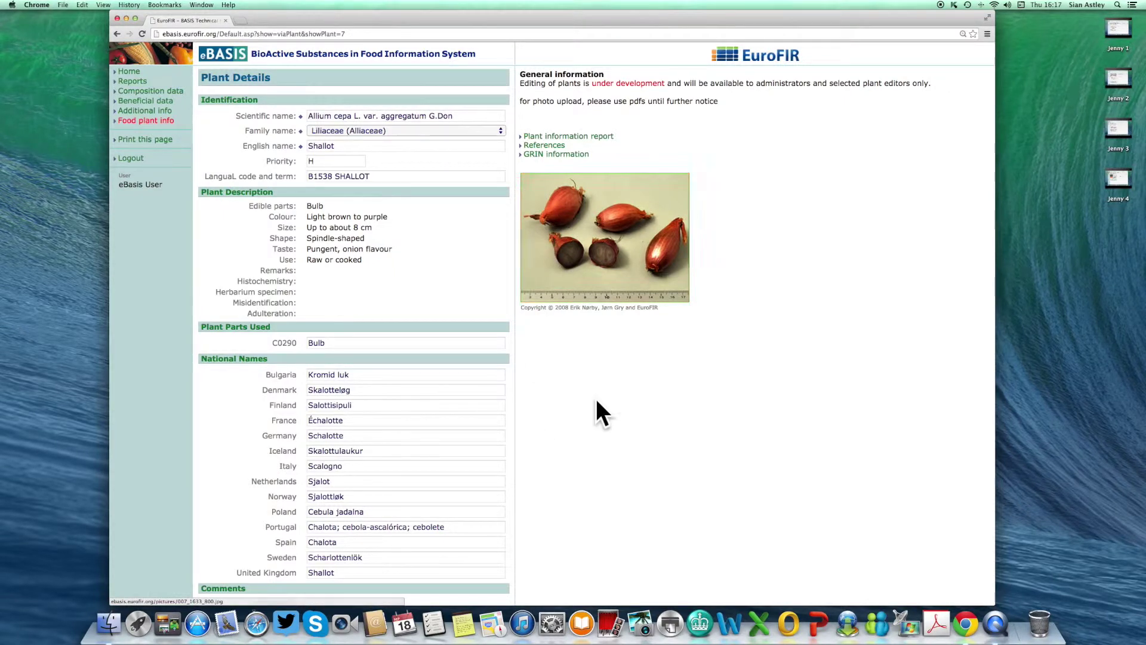
scroll(596, 399, "up", 1)
scroll(596, 402, "up", 3)
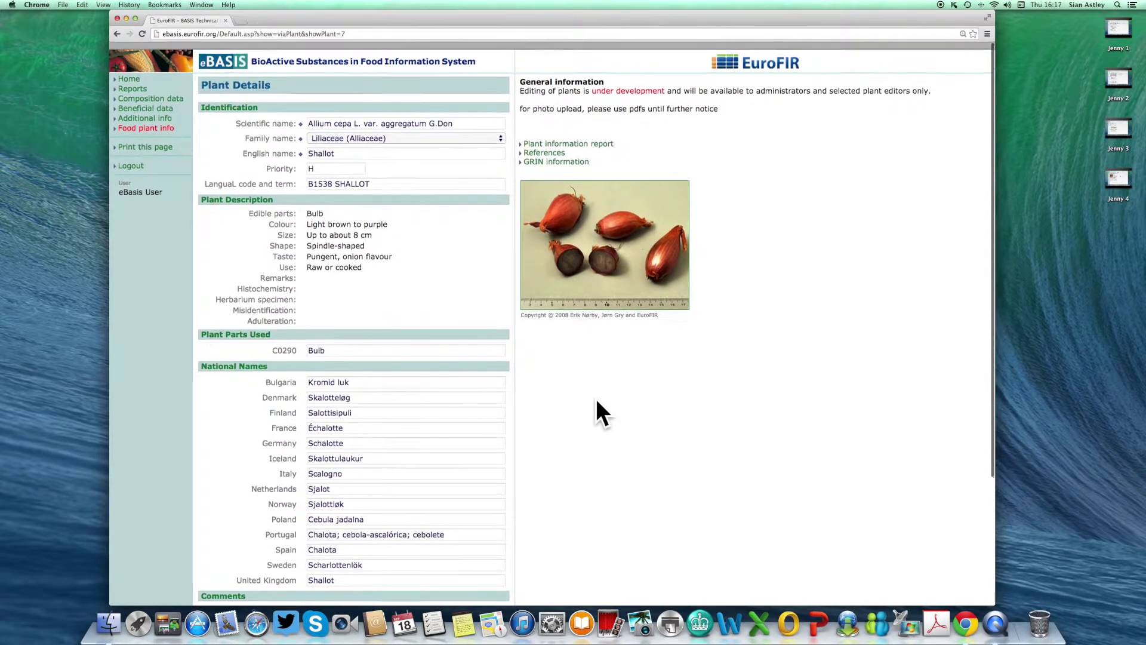